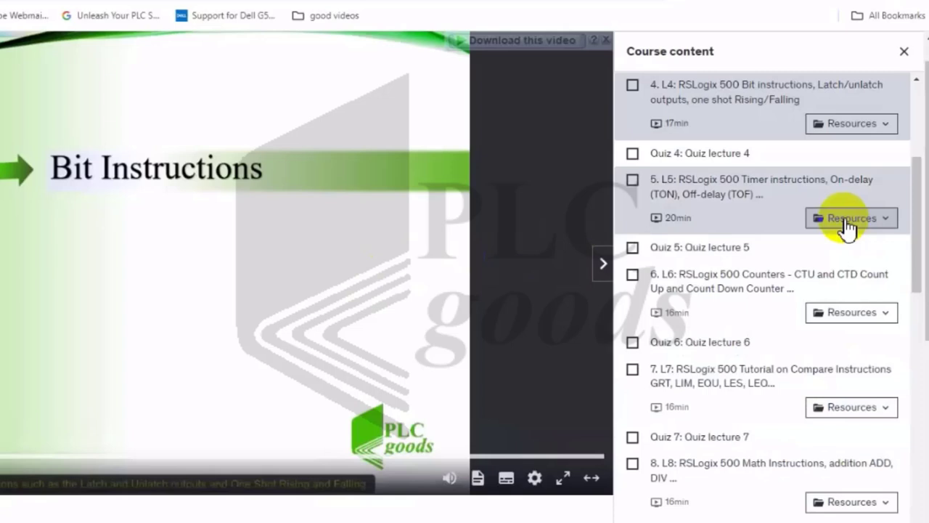
Save lecture 5's Code_AB_05.rar resource into the D: A-B Codes folder and start downloading
click(847, 221)
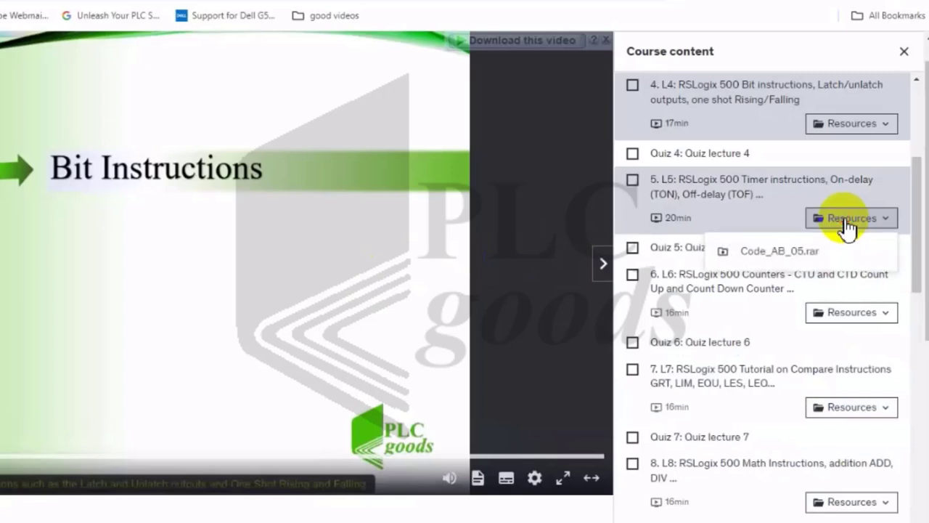
click(772, 253)
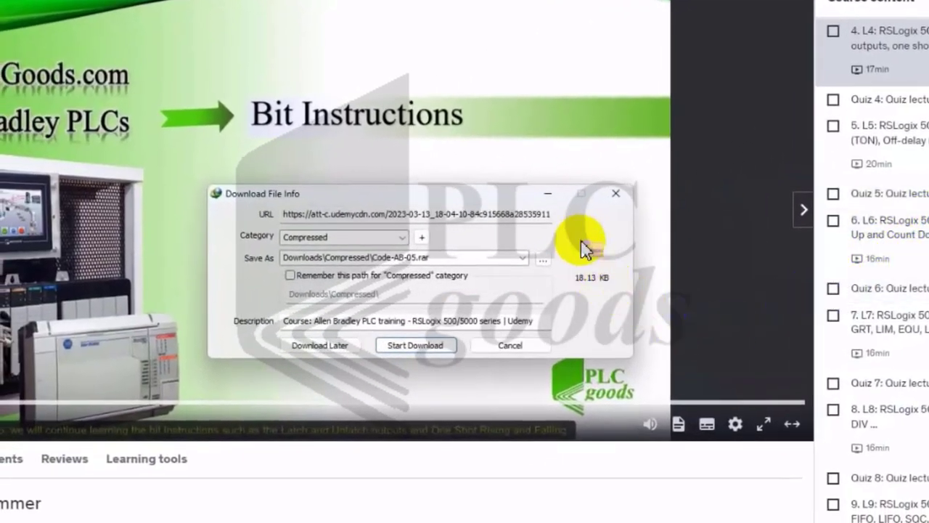
click(543, 260)
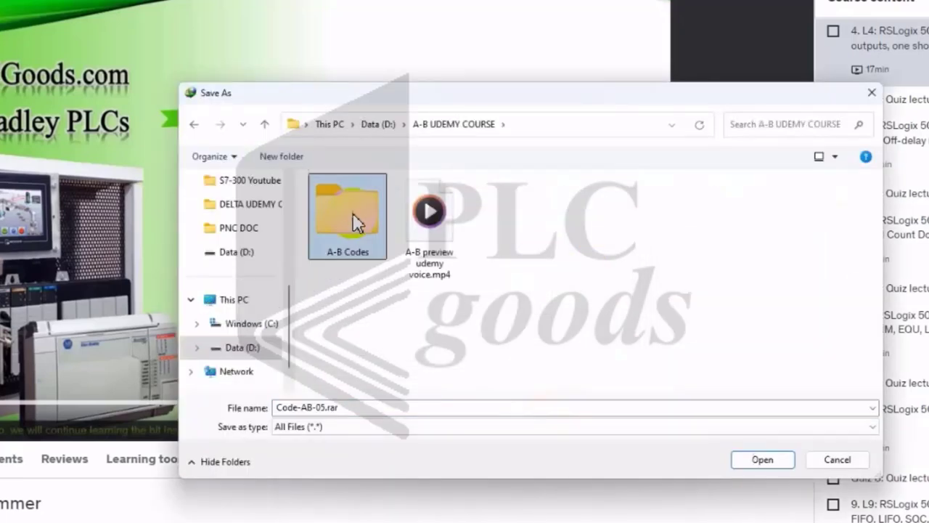
double_click(356, 161)
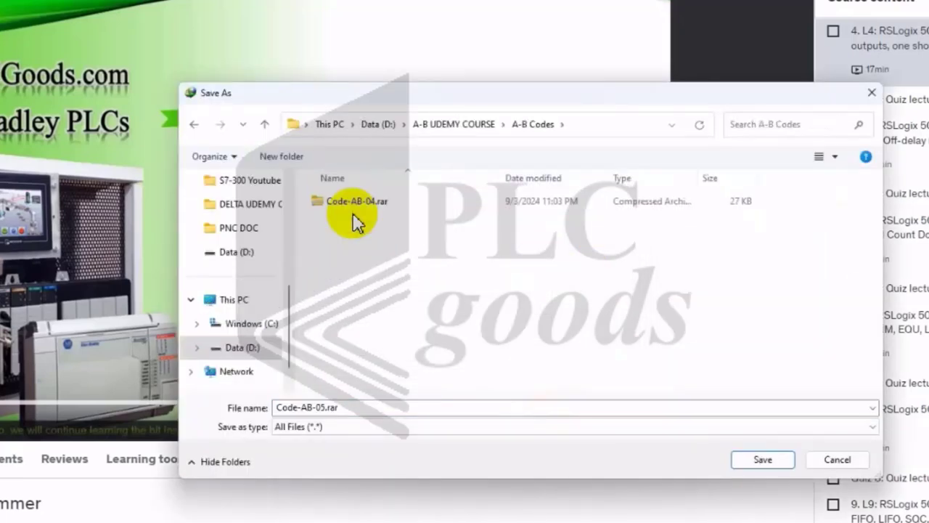
click(762, 459)
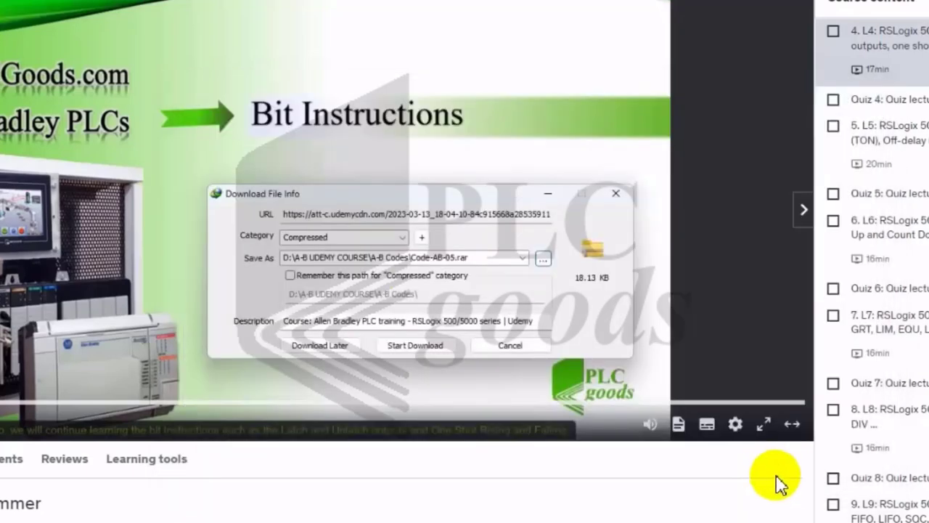
click(410, 346)
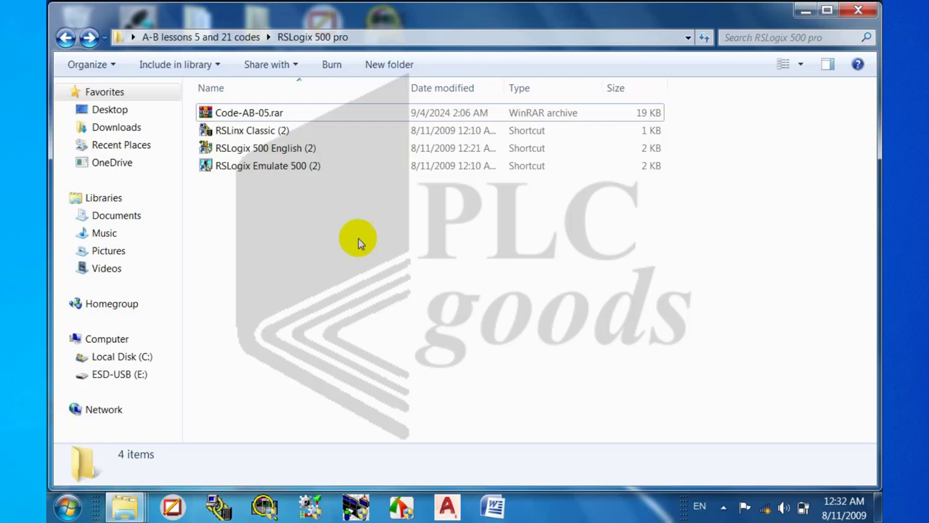
Extract Code-AB-05.rar into the suggested Code-AB-05 folder and select the new folder
click(266, 115)
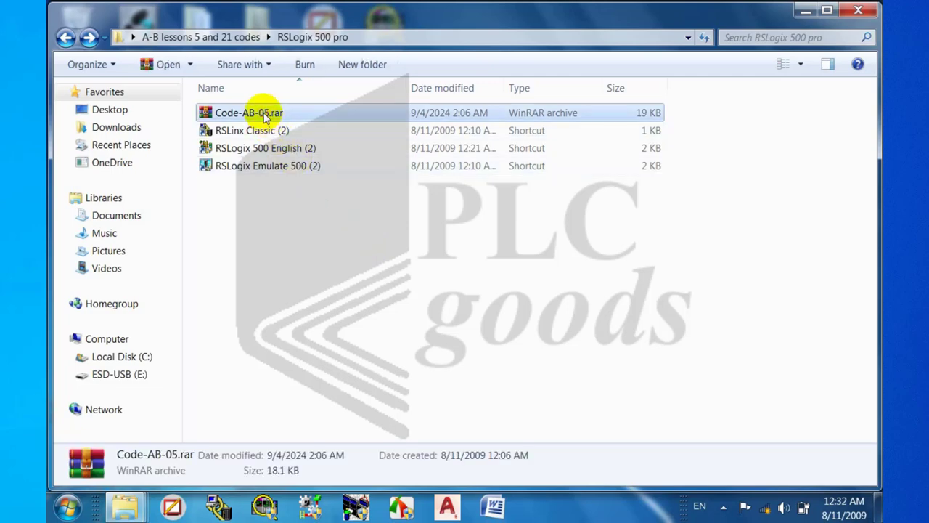
right_click(266, 116)
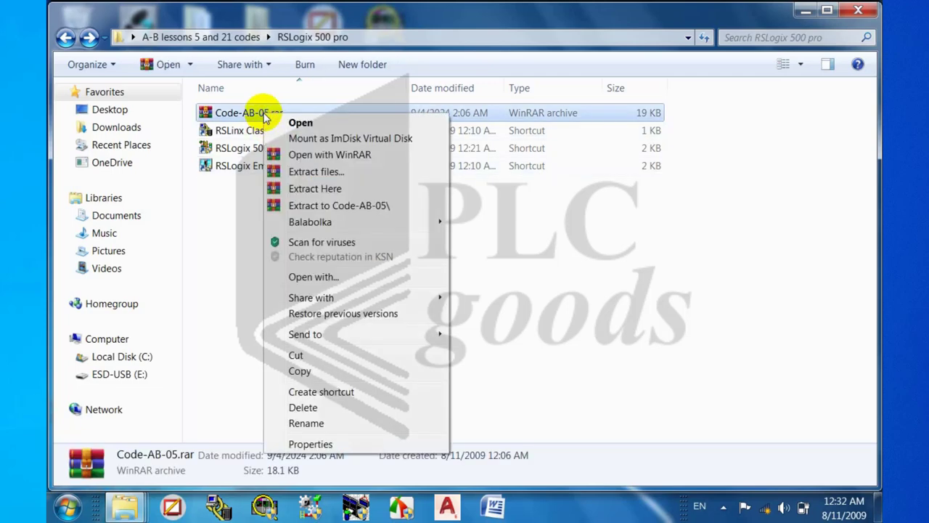
click(292, 172)
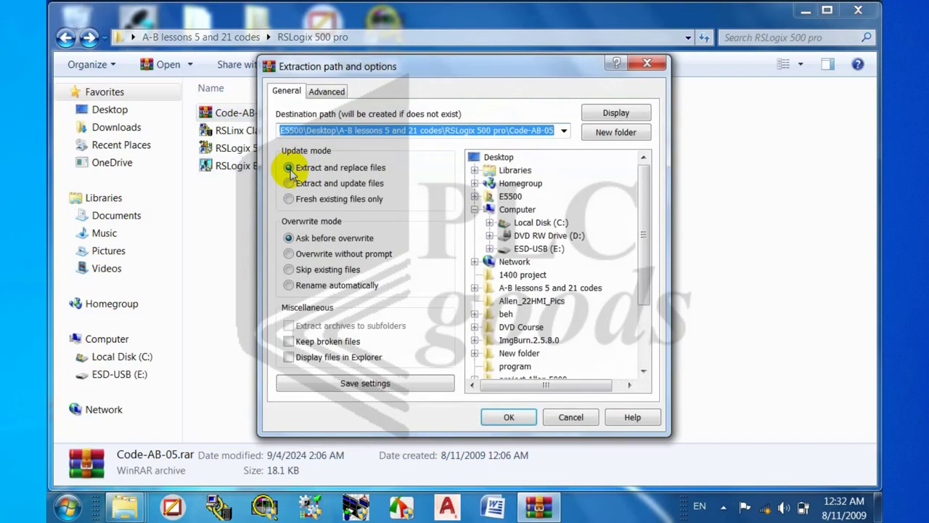
click(502, 416)
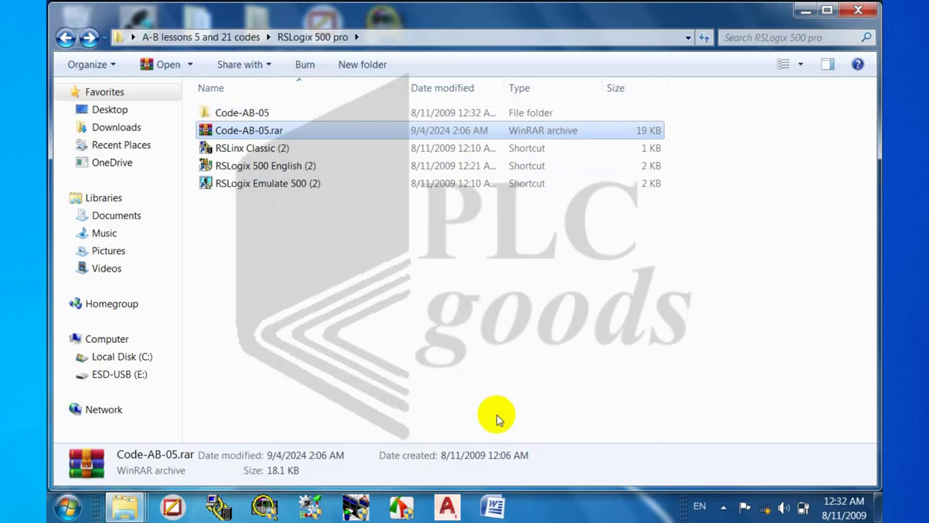
click(240, 113)
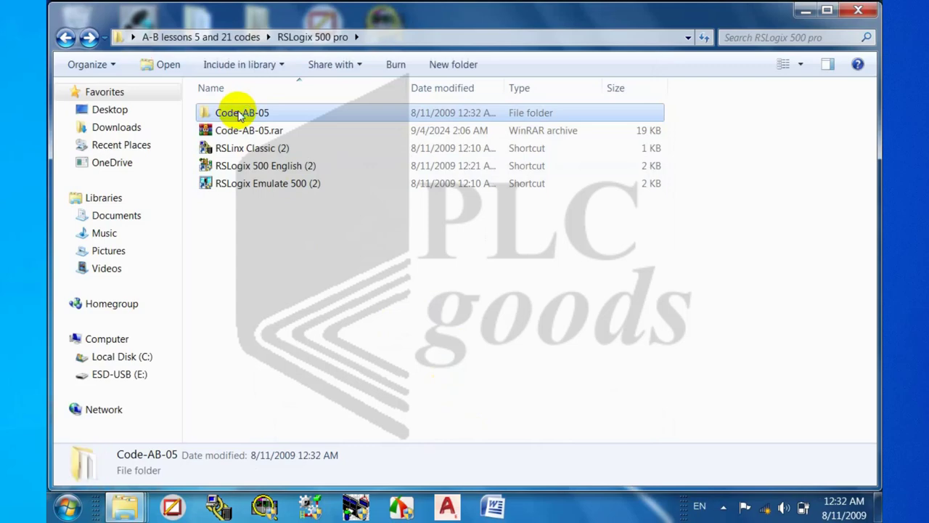
double_click(240, 113)
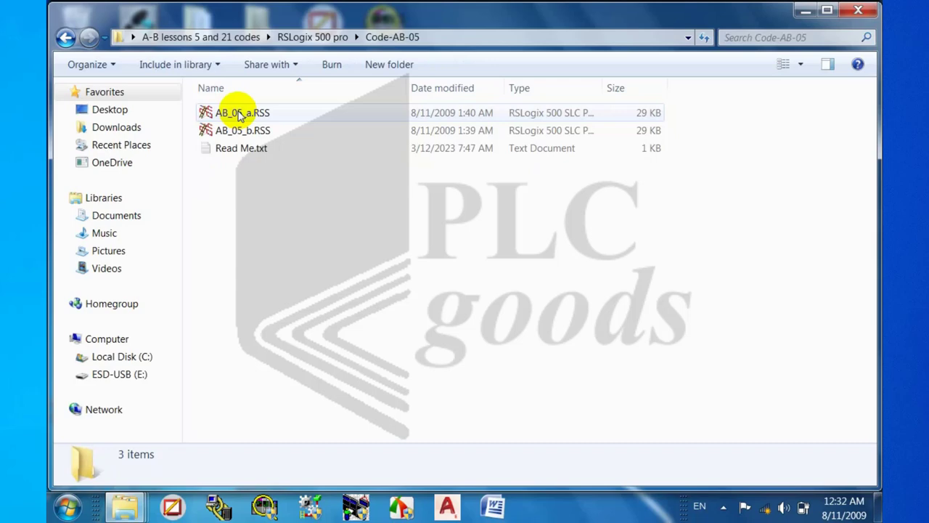
click(237, 150)
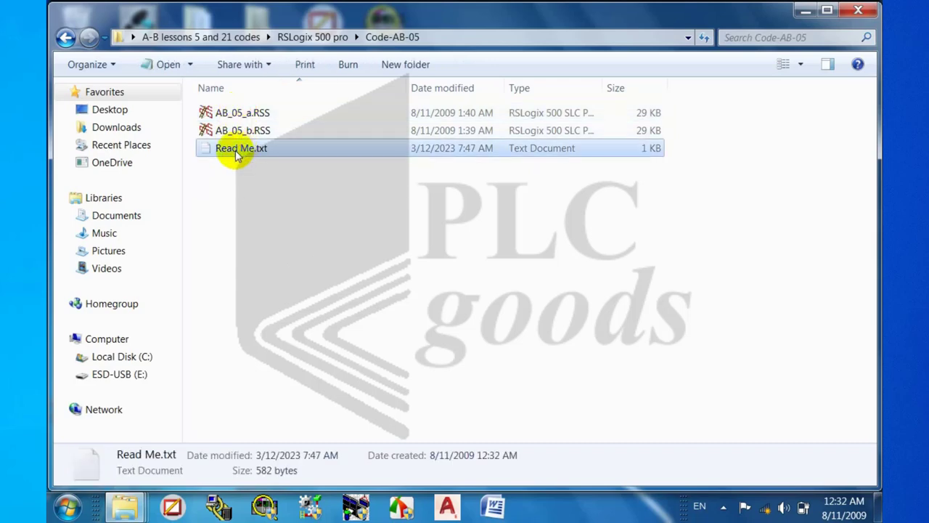
double_click(237, 152)
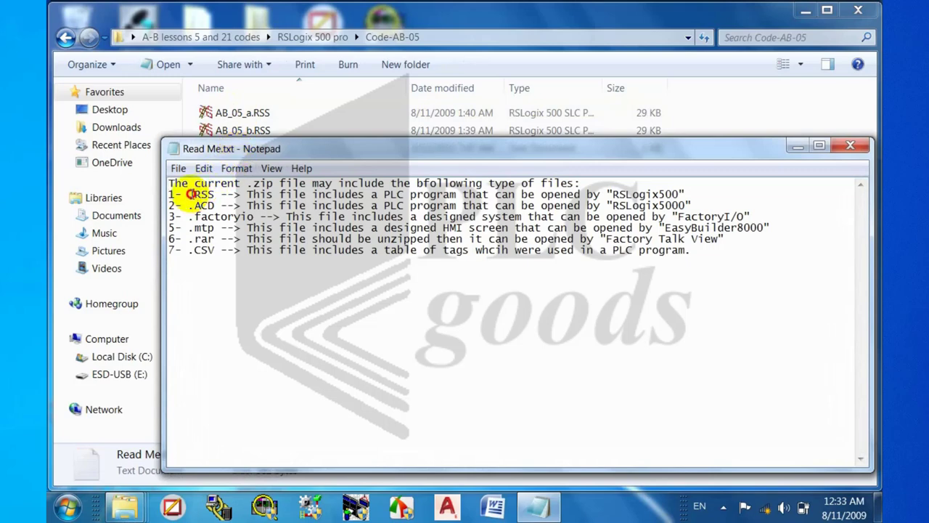
drag(188, 194, 685, 195)
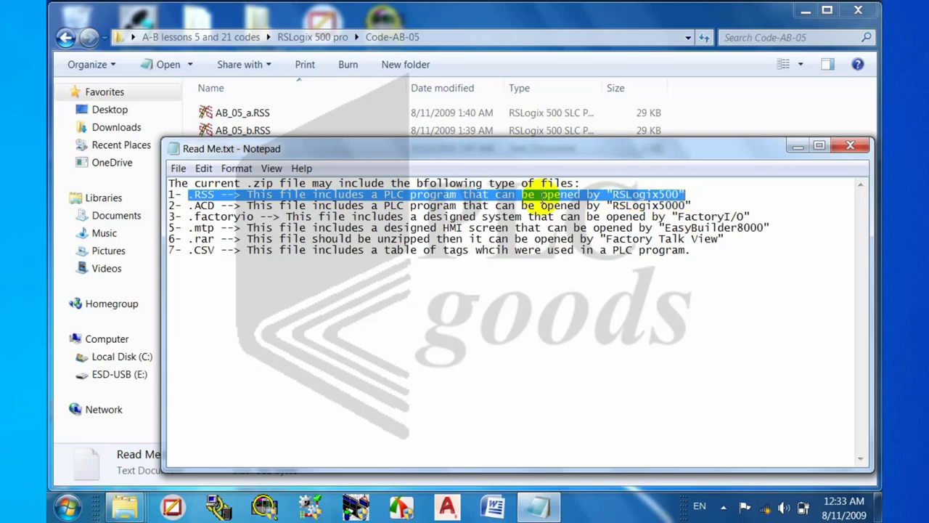
drag(189, 206, 220, 206)
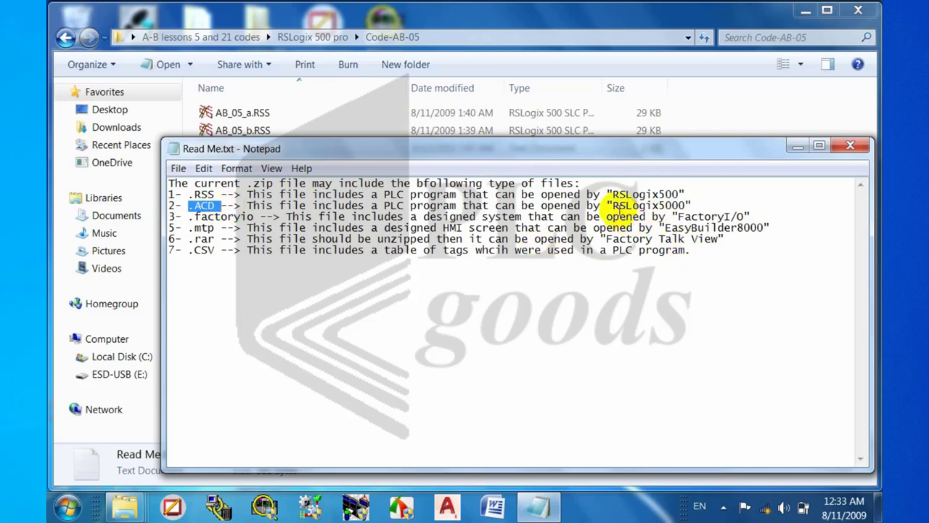
click(613, 205)
drag(613, 205, 687, 207)
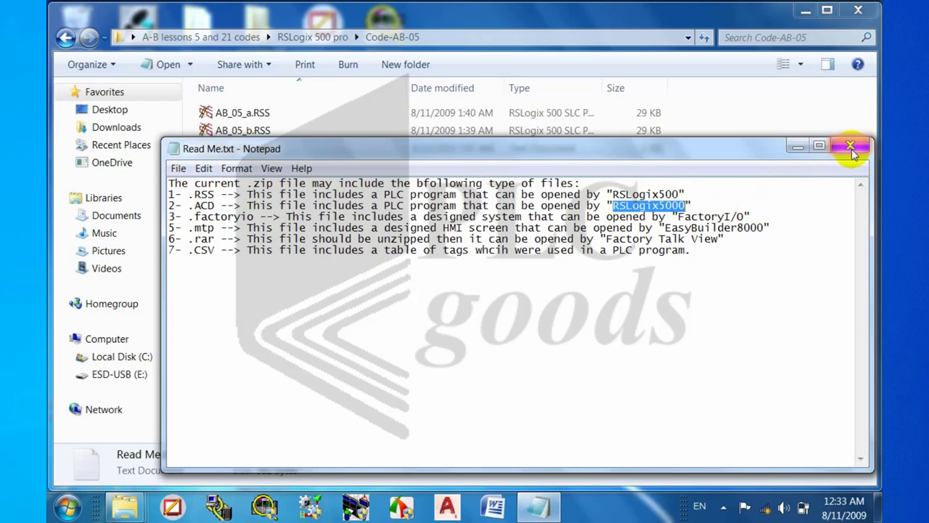
click(849, 146)
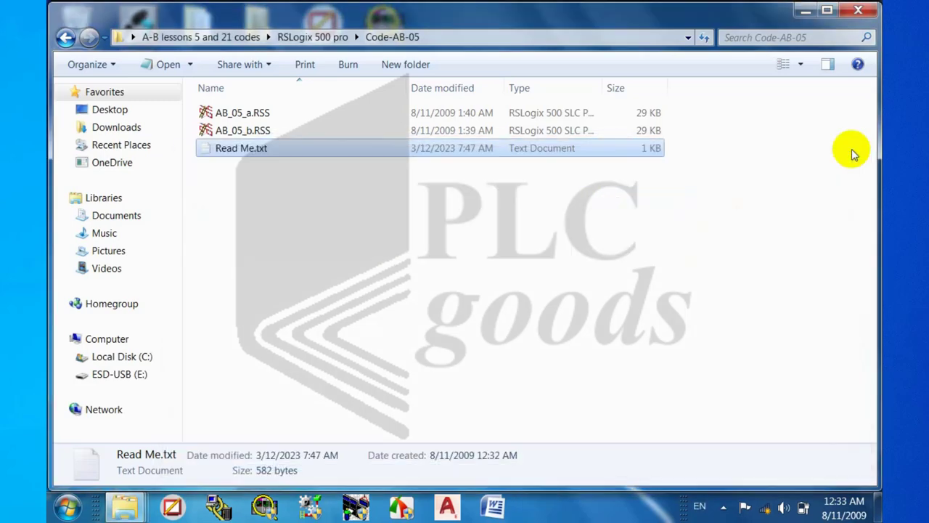
Open AB_05_a.RSS in RSLogix 500, allowing the UAC prompt, then minimise after reviewing the ladder
click(238, 115)
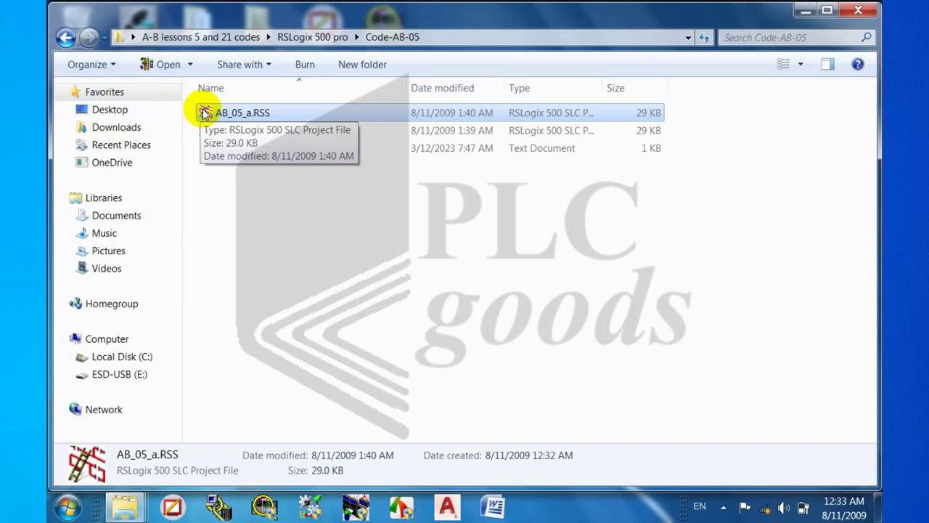
double_click(206, 113)
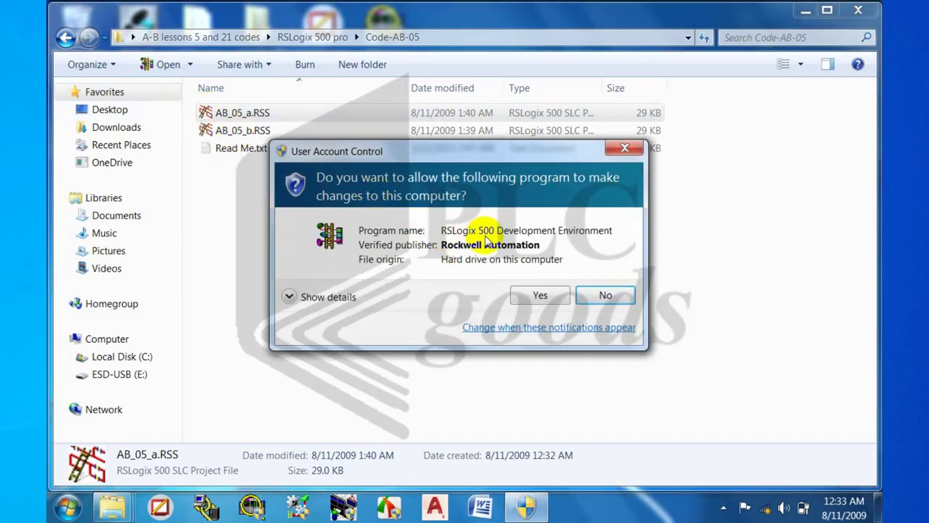
click(543, 296)
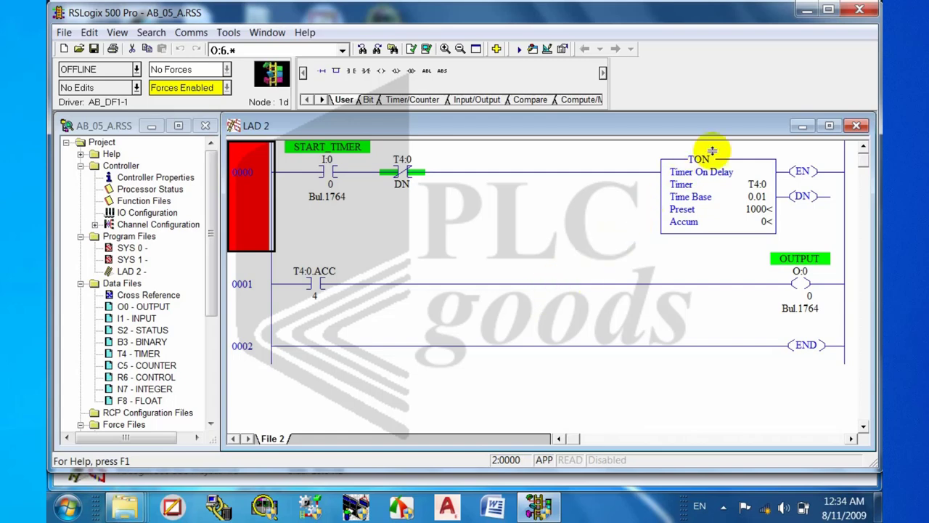
click(807, 13)
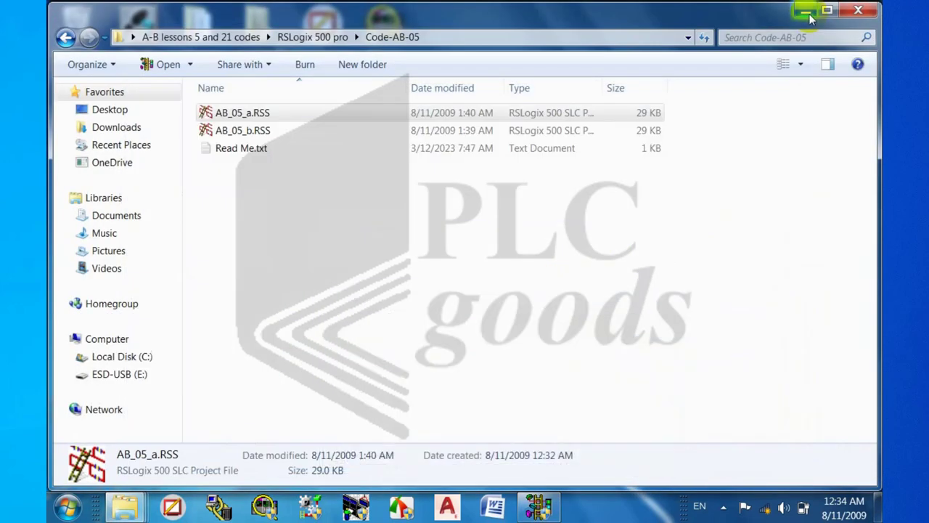
Launch RSLinx Classic from the RSLogix 500 pro folder as administrator
click(67, 38)
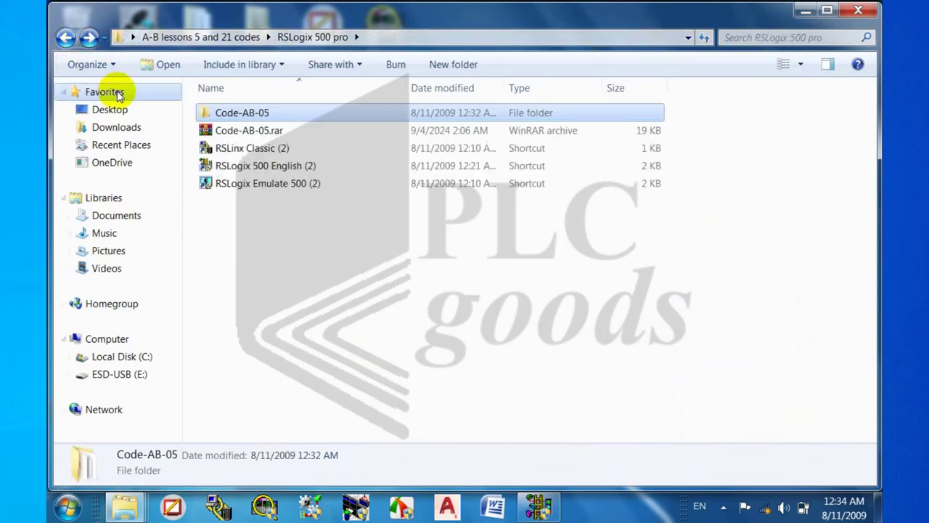
click(225, 209)
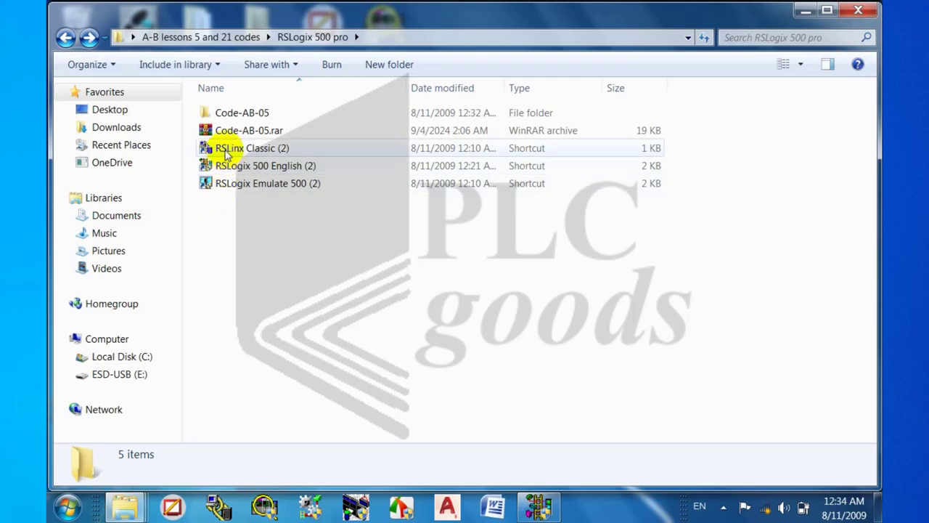
right_click(256, 149)
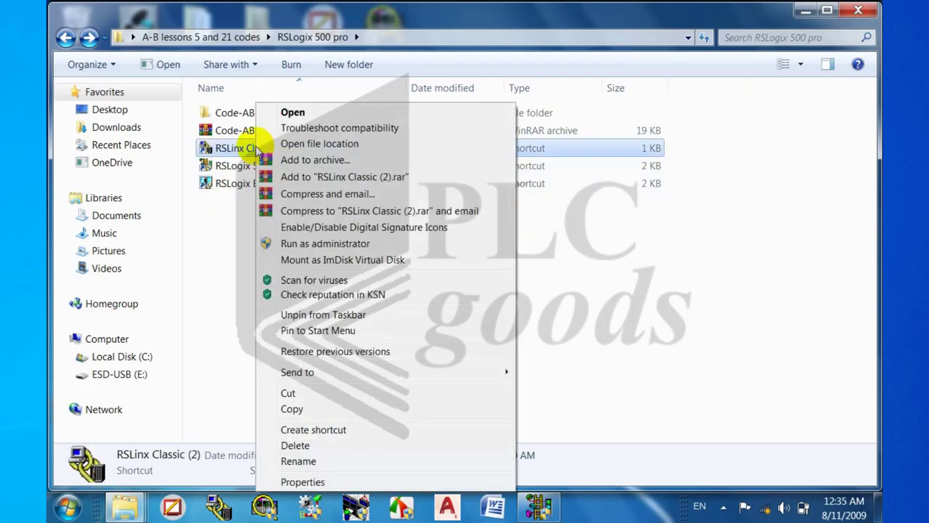
click(308, 244)
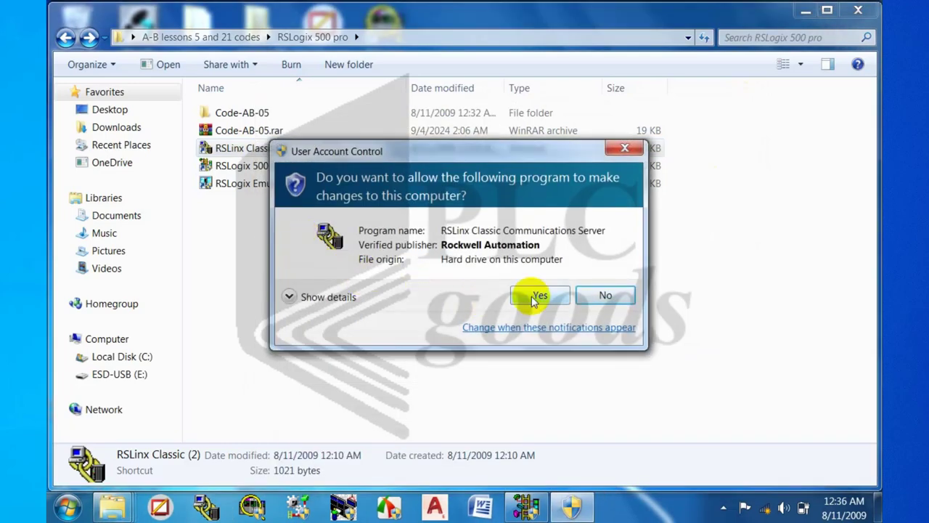
click(534, 298)
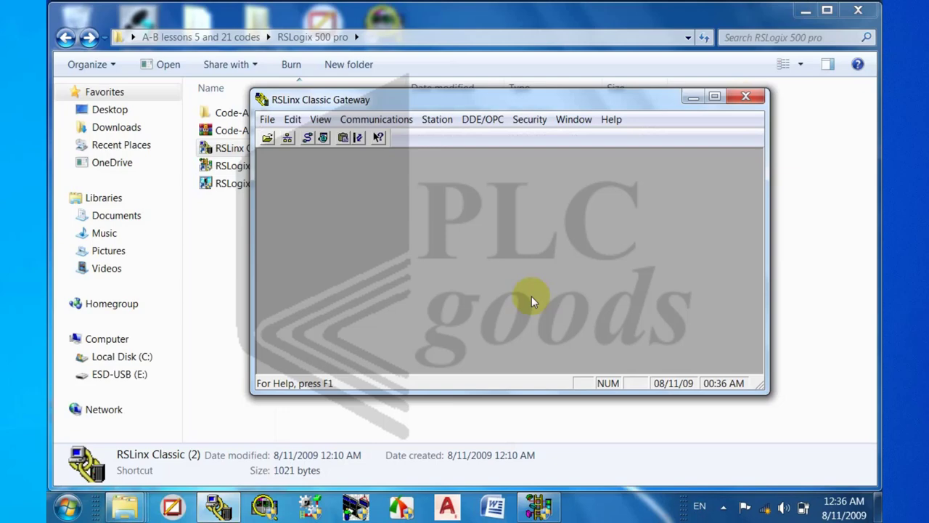
Open the RSWho browser and arrange it and the RSLinx window on screen
click(287, 139)
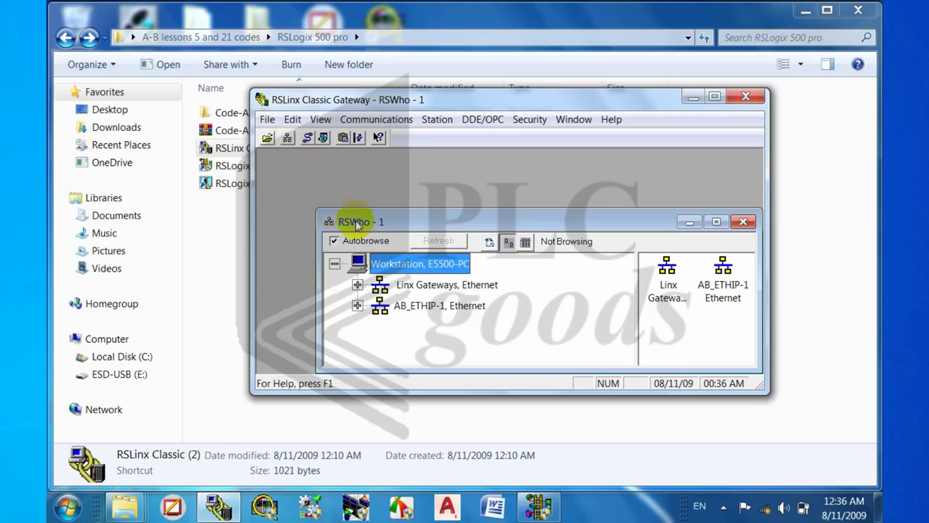
drag(354, 222, 311, 185)
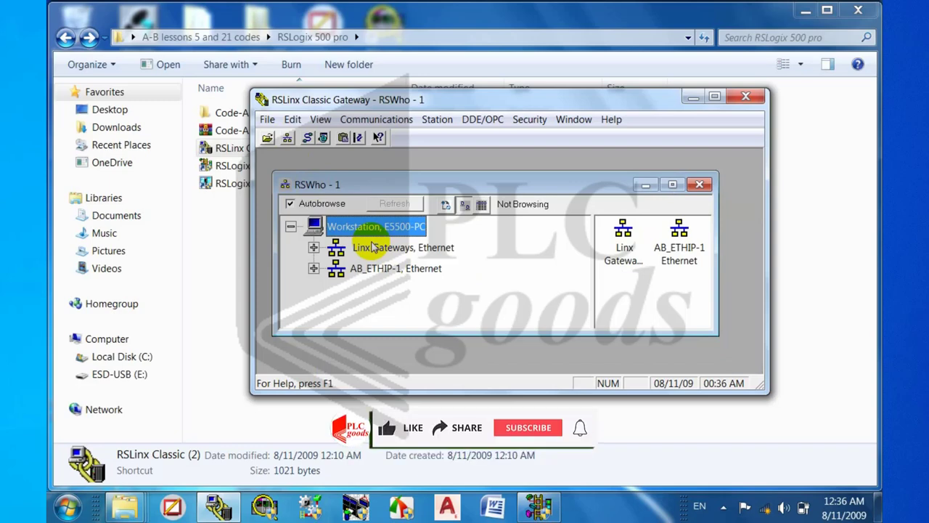
drag(381, 103, 457, 102)
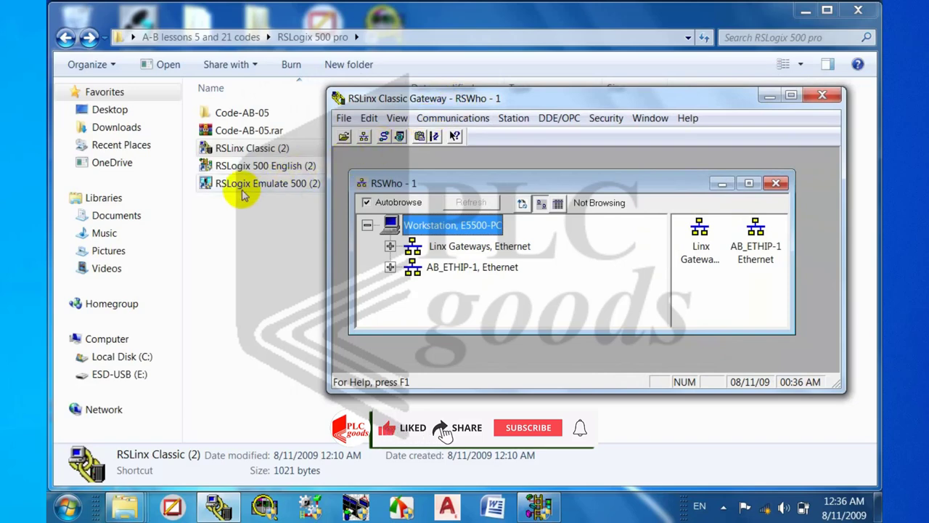
Add an SLC 500 (DH485) Emulator driver named EMU500-1 with default station settings
click(384, 137)
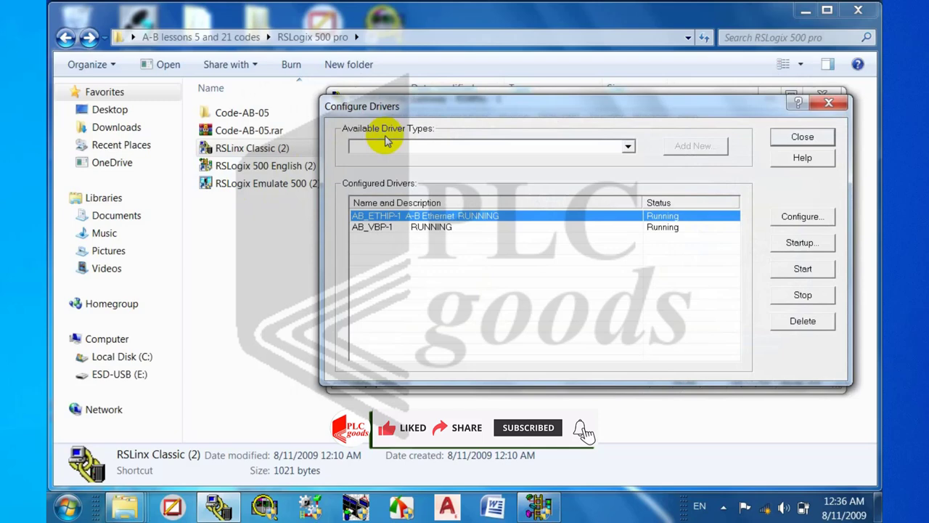
click(628, 149)
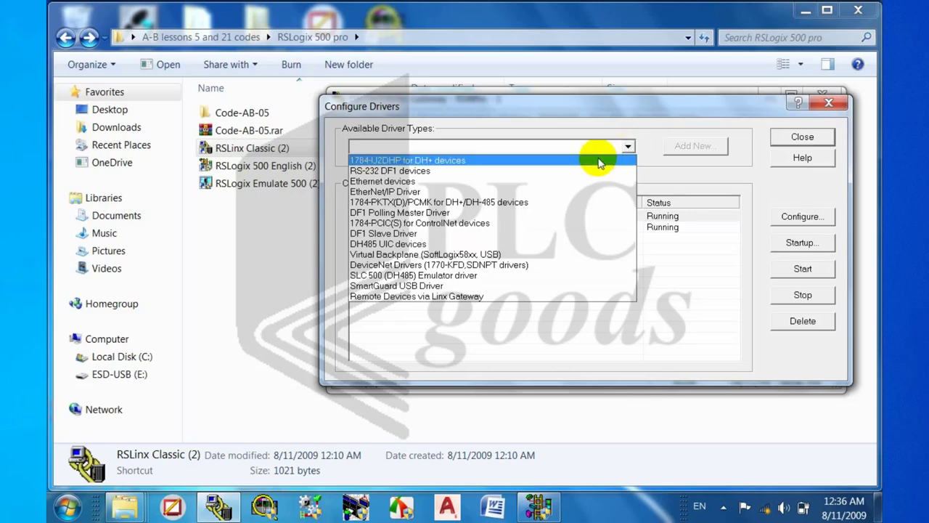
click(390, 279)
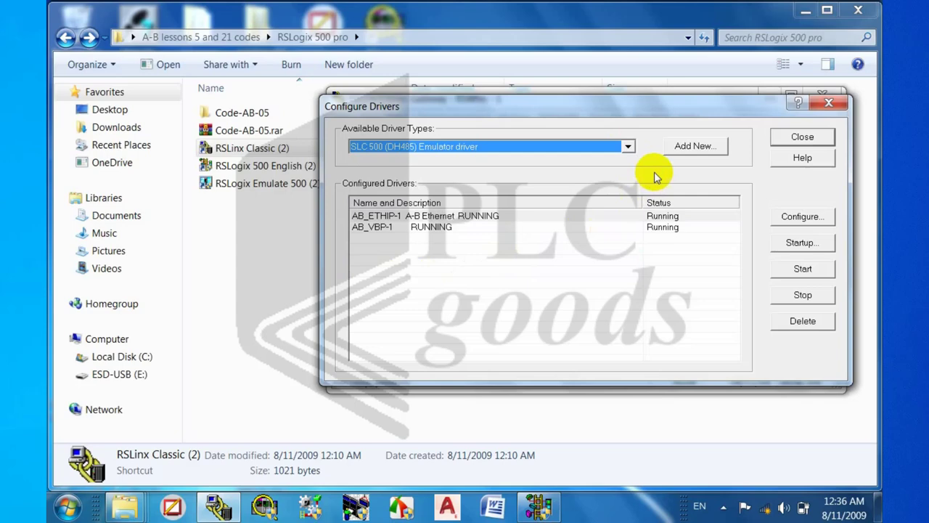
click(677, 148)
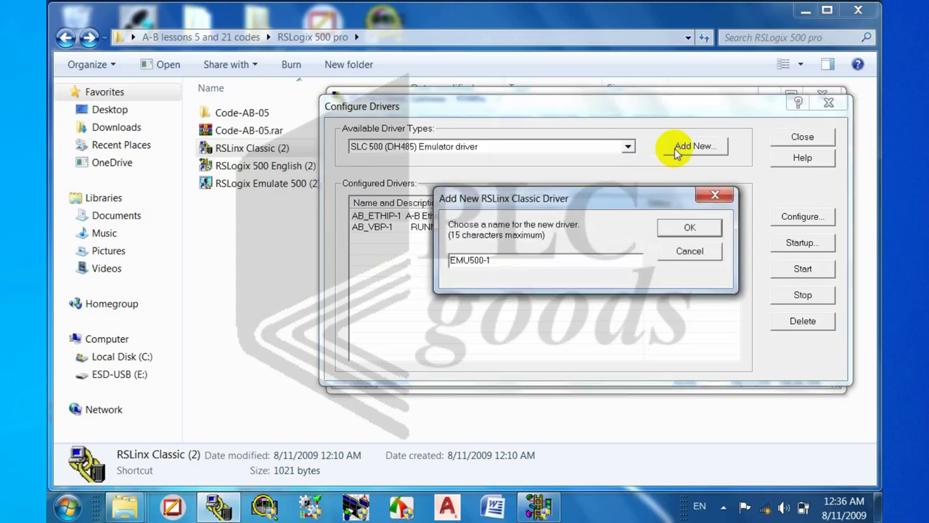
click(675, 228)
click(526, 221)
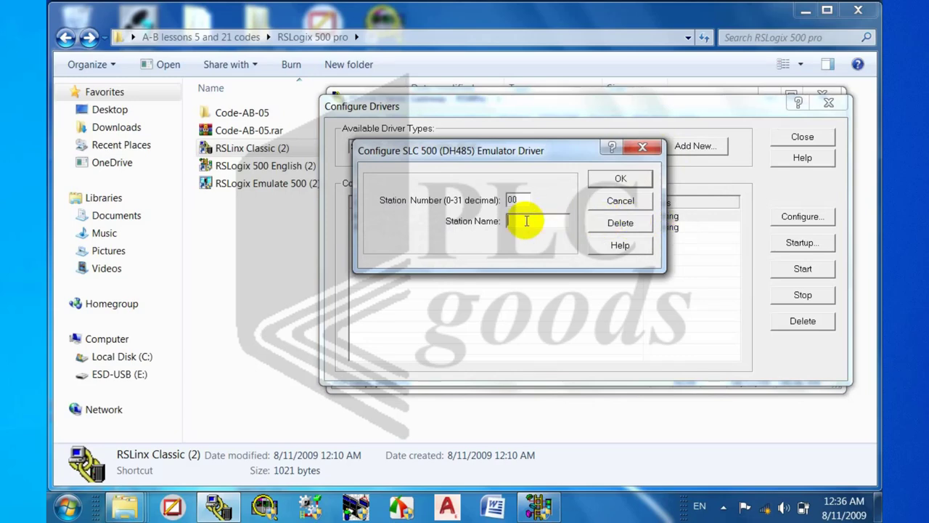
click(596, 181)
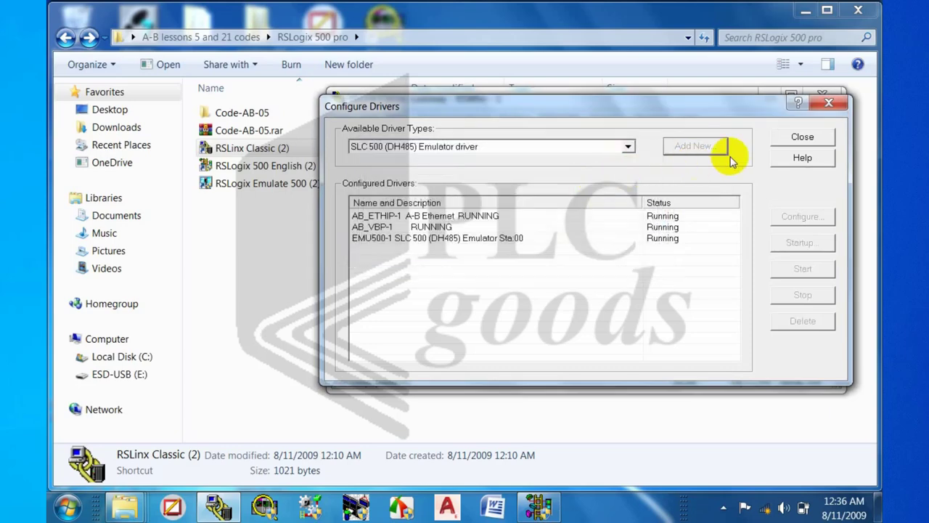
click(780, 137)
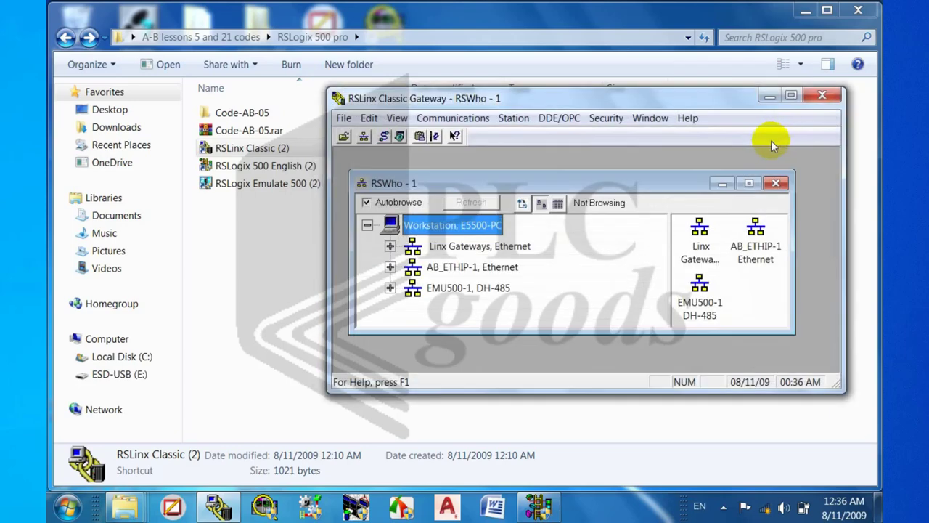
Expand the EMU500-1 DH-485 network in RSWho and select workstation node 00
click(749, 183)
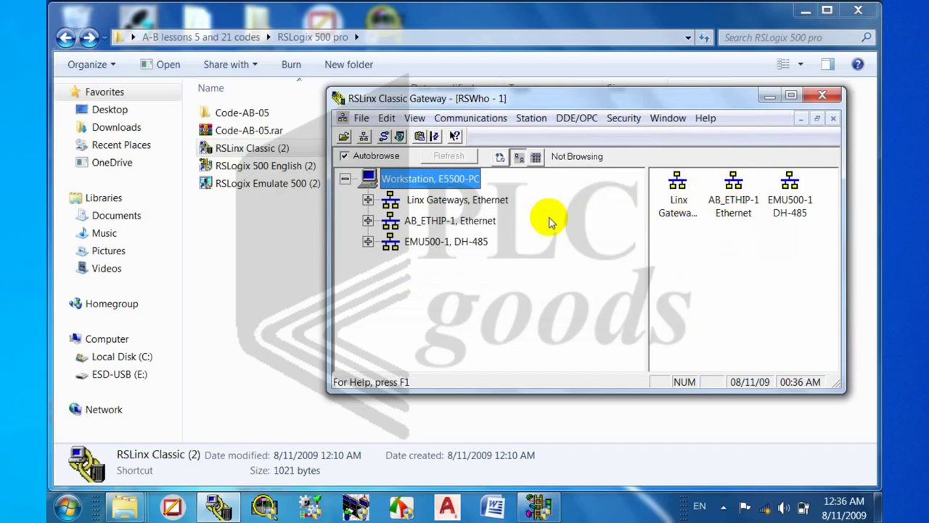
click(415, 241)
click(368, 243)
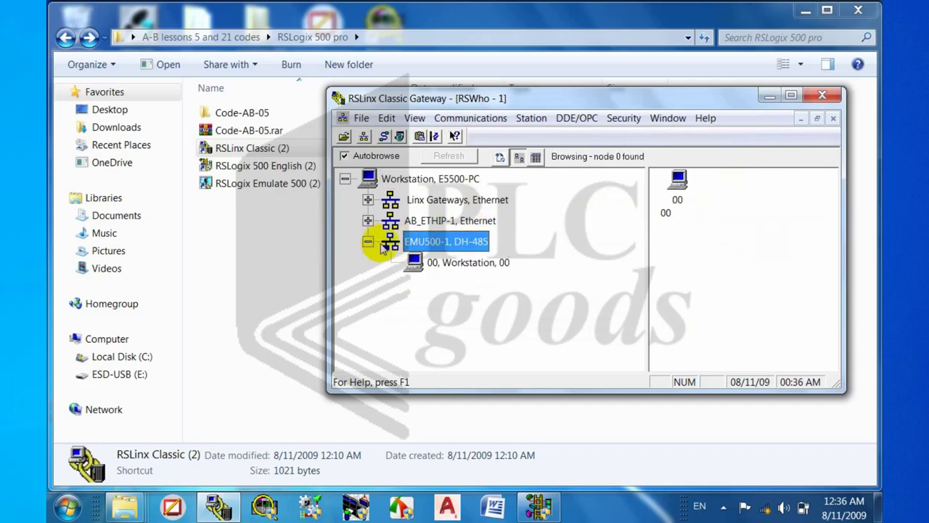
click(524, 263)
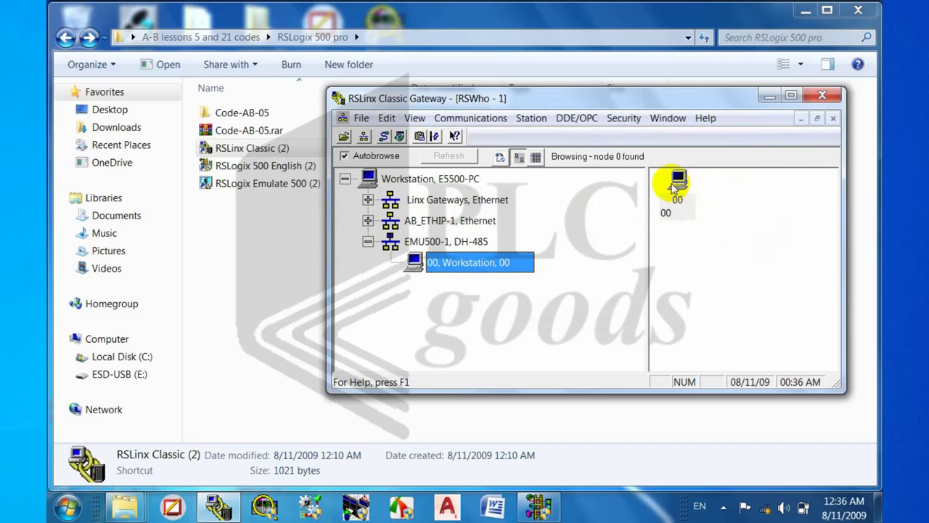
Launch RSLogix Emulate 500 as administrator
click(230, 187)
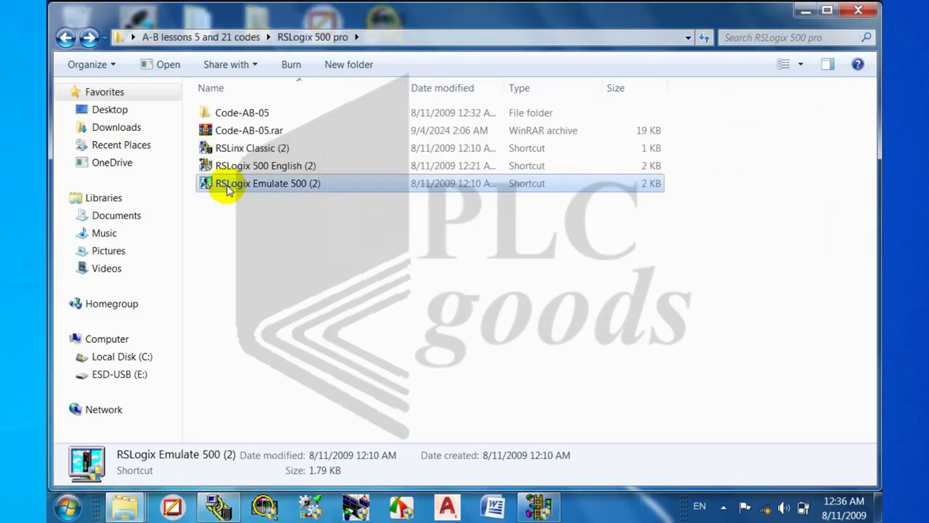
right_click(230, 186)
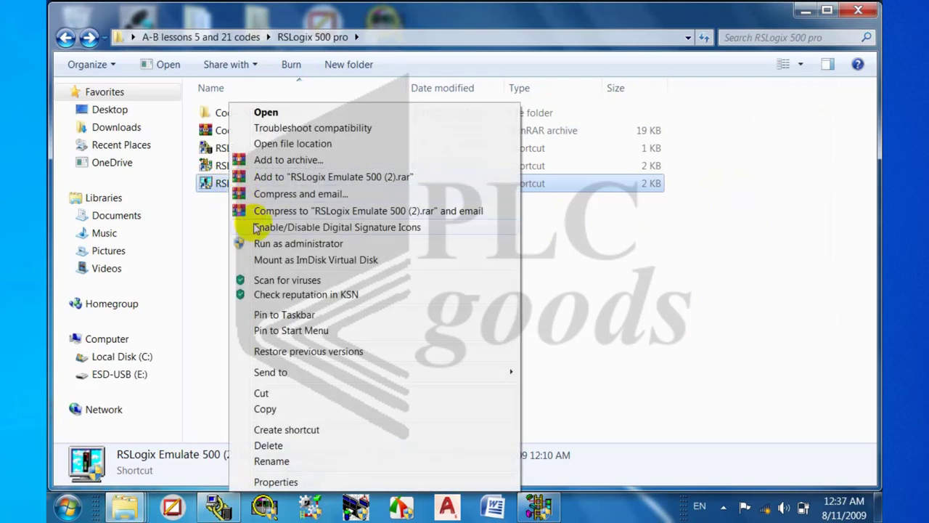
click(266, 243)
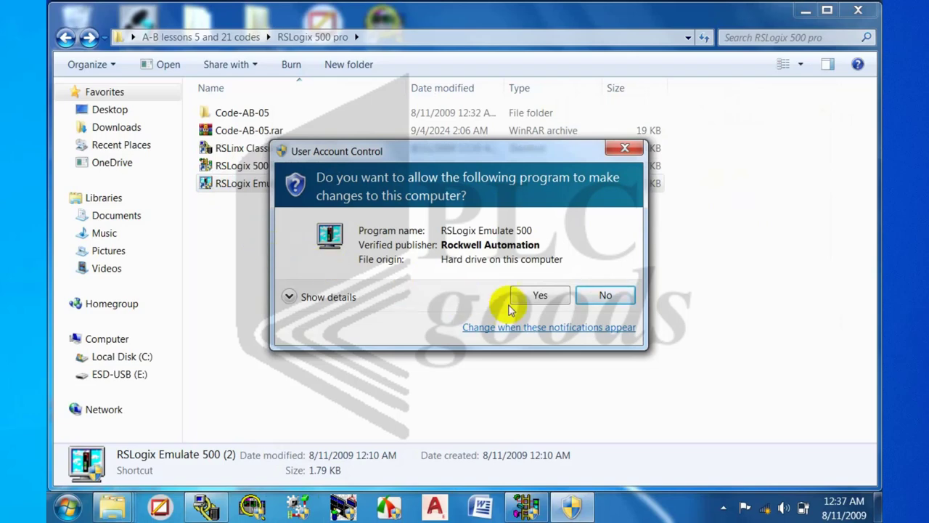
click(537, 296)
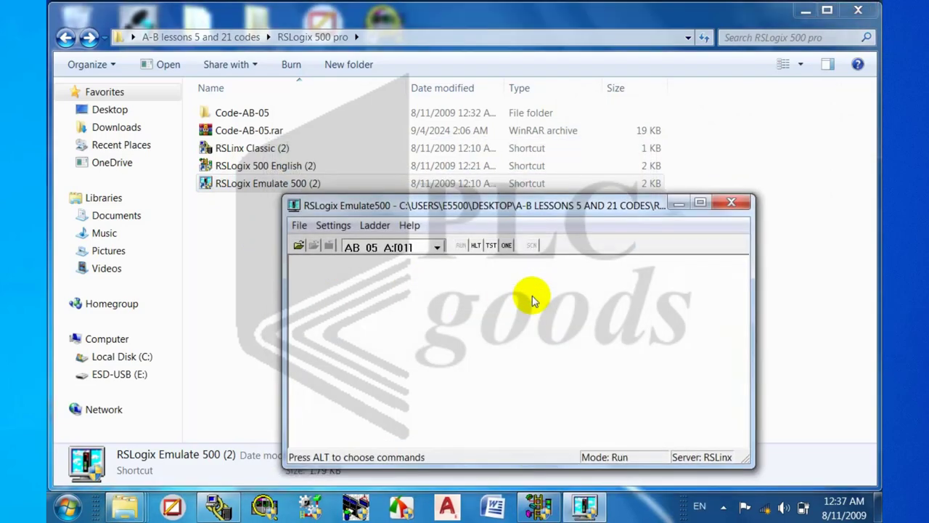
Load AB_05_a.RSS into the emulator as station 02 after station 1 proved a duplicate
click(299, 246)
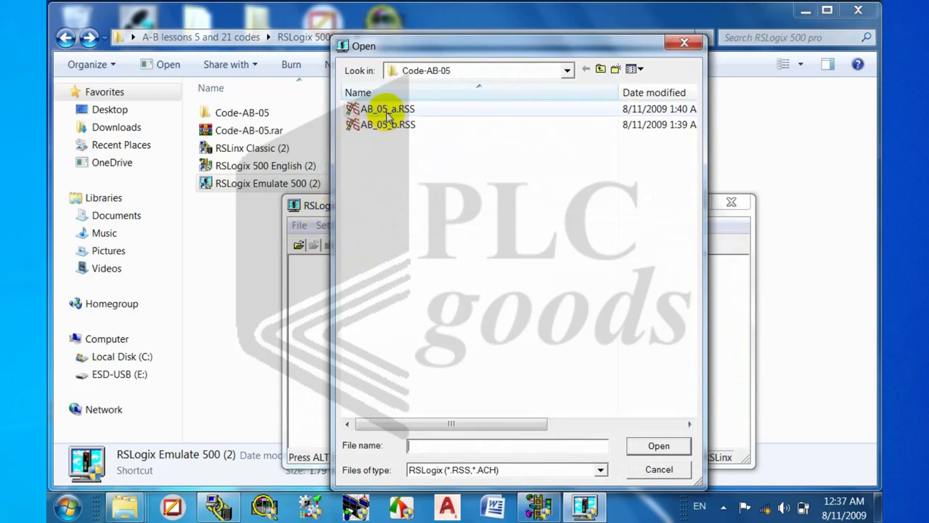
click(386, 111)
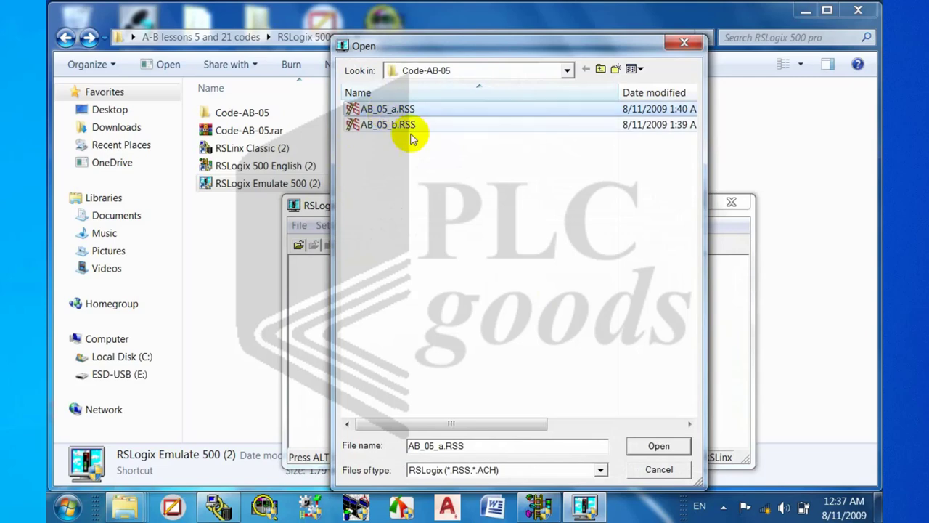
click(643, 445)
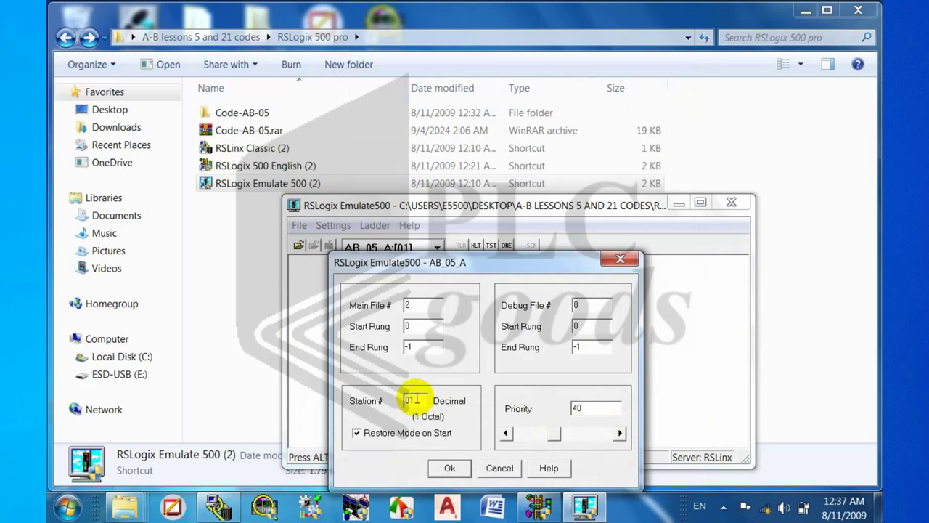
click(441, 468)
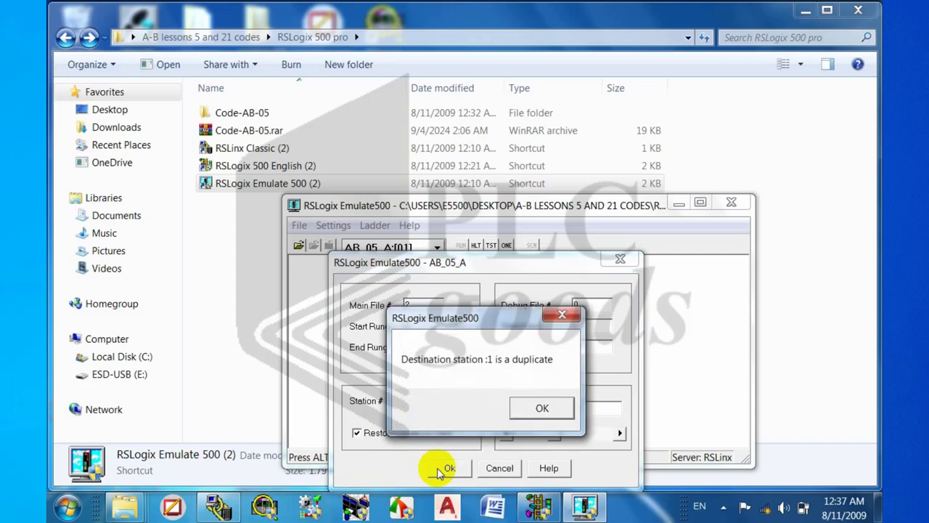
click(542, 409)
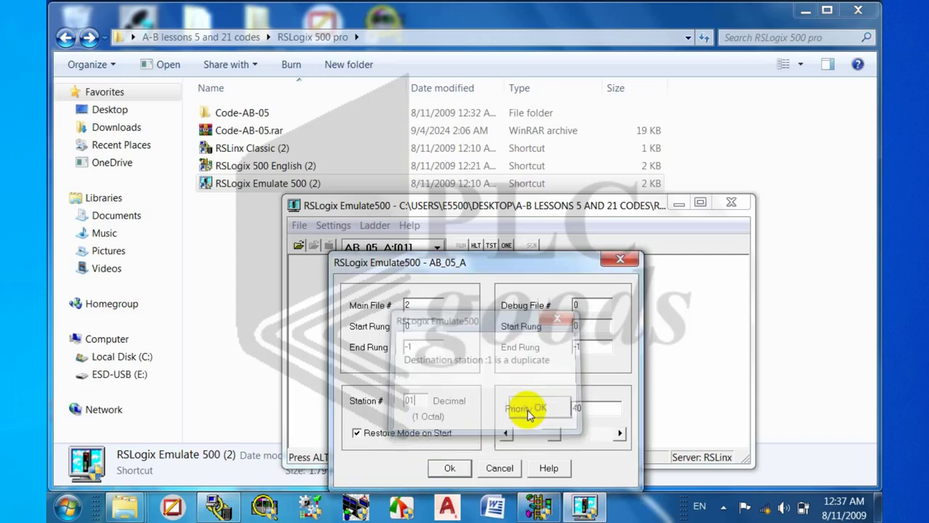
text(01)
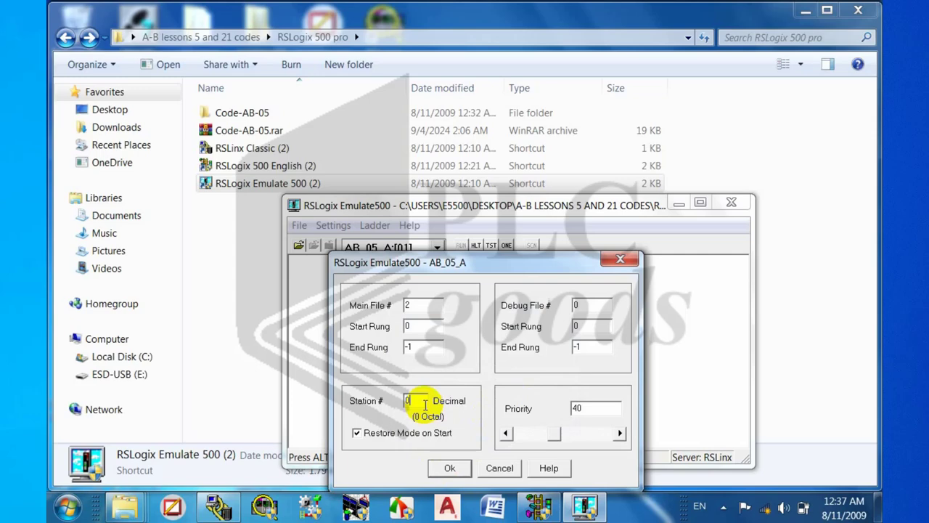
click(443, 468)
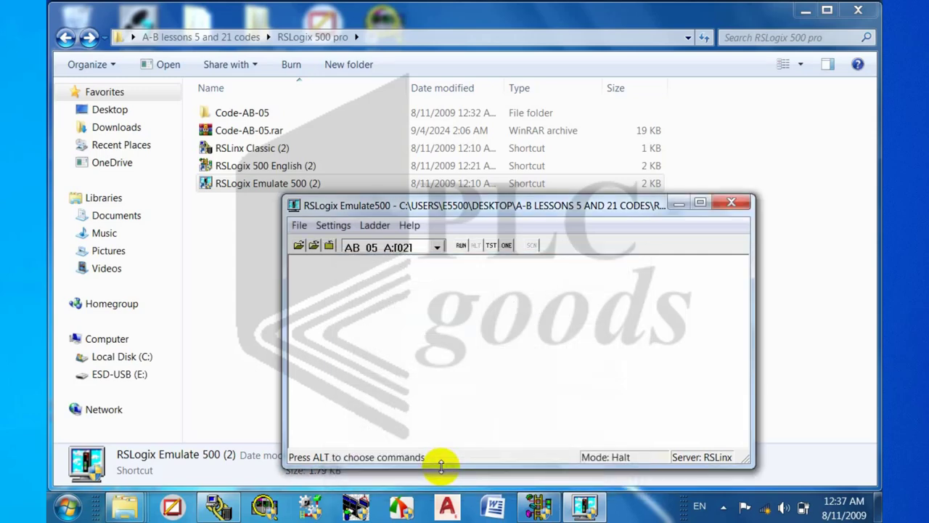
In Who Active, pick the node 02 MicroLogix 1500 on EMU500-1 and save the path with the project
click(539, 511)
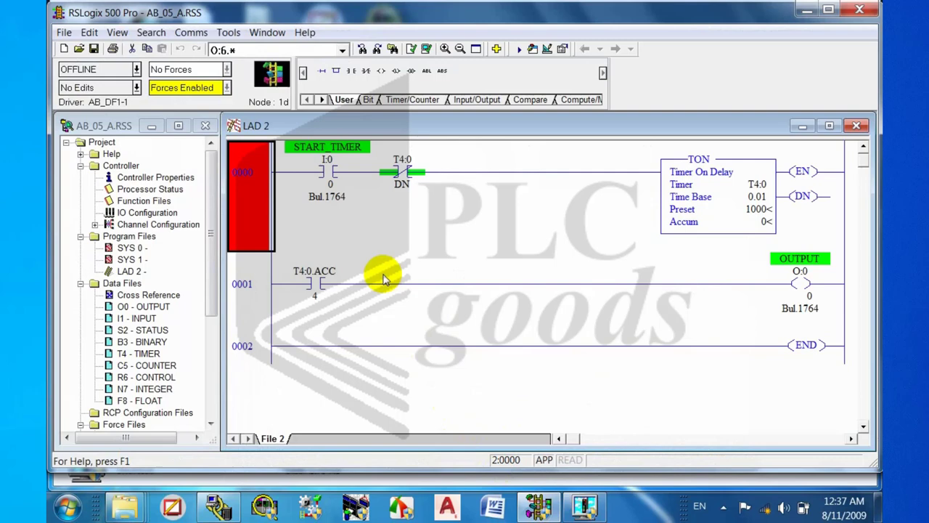
click(193, 36)
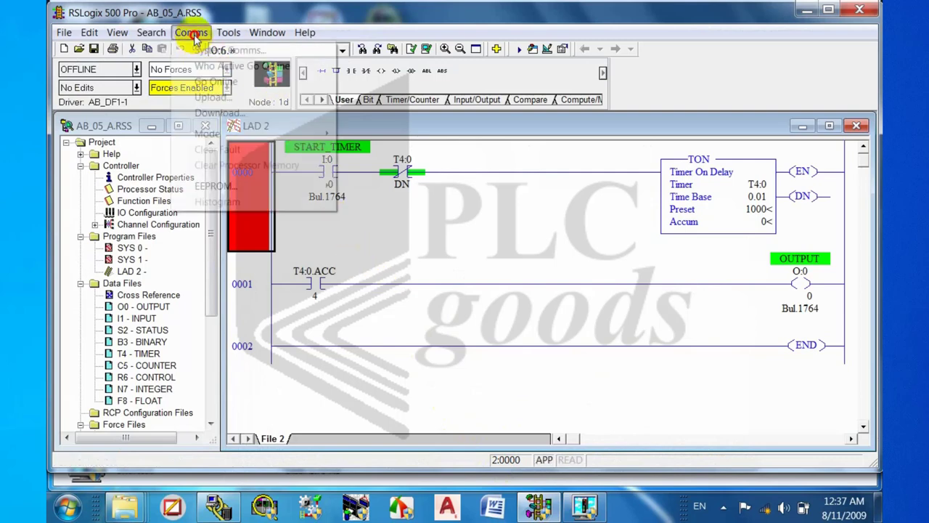
click(201, 51)
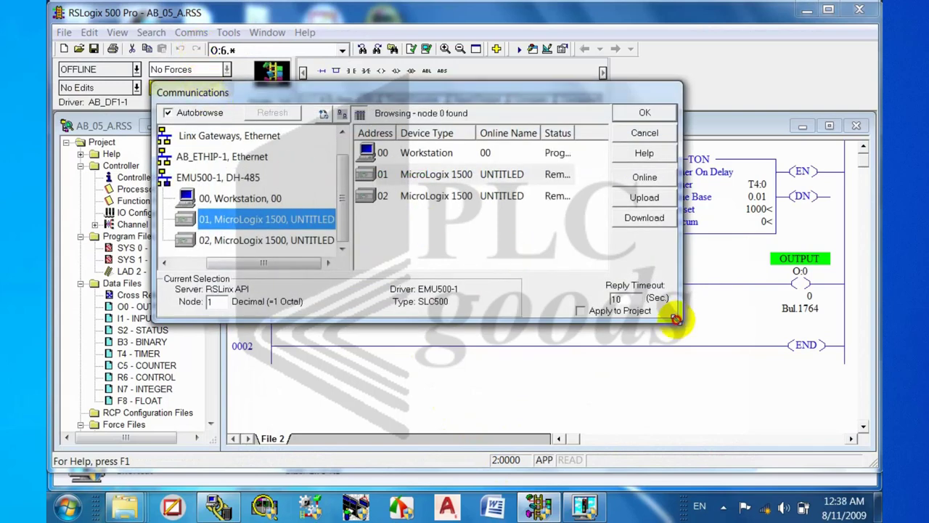
drag(676, 318, 743, 390)
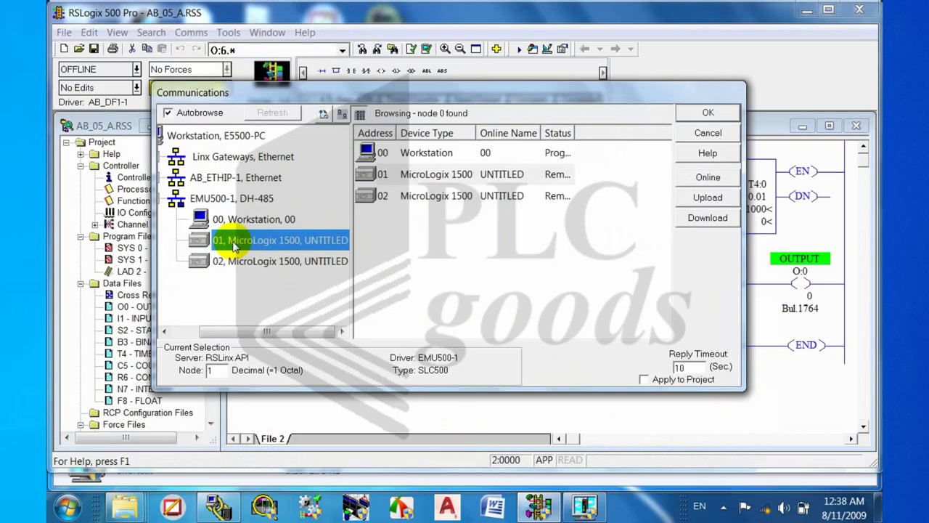
click(206, 201)
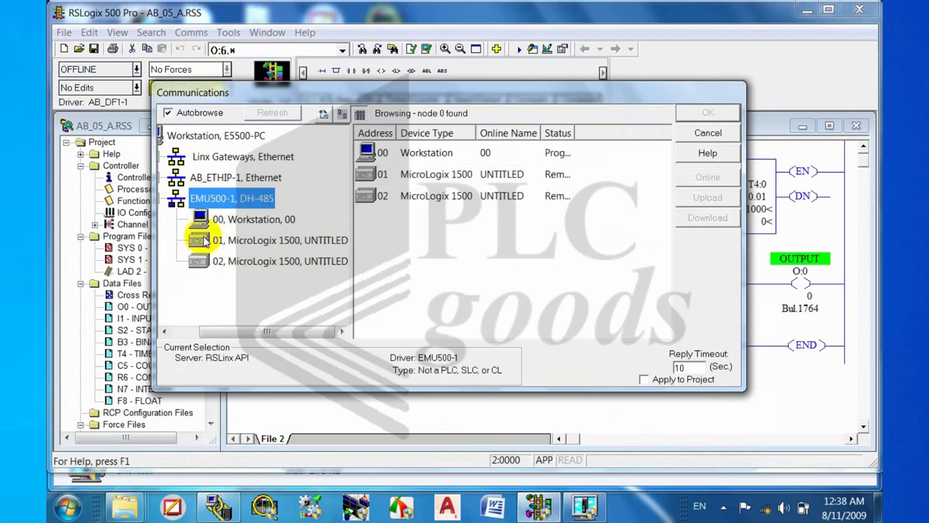
drag(215, 331, 204, 341)
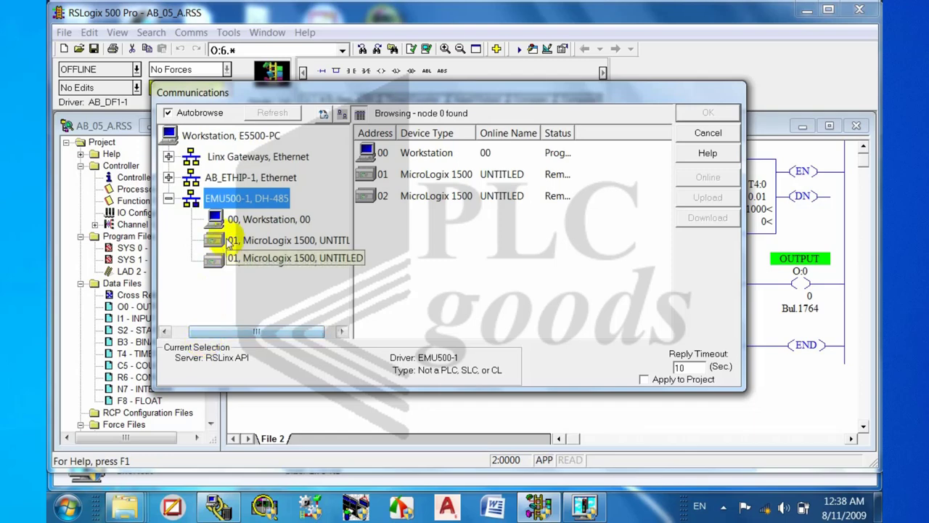
click(239, 219)
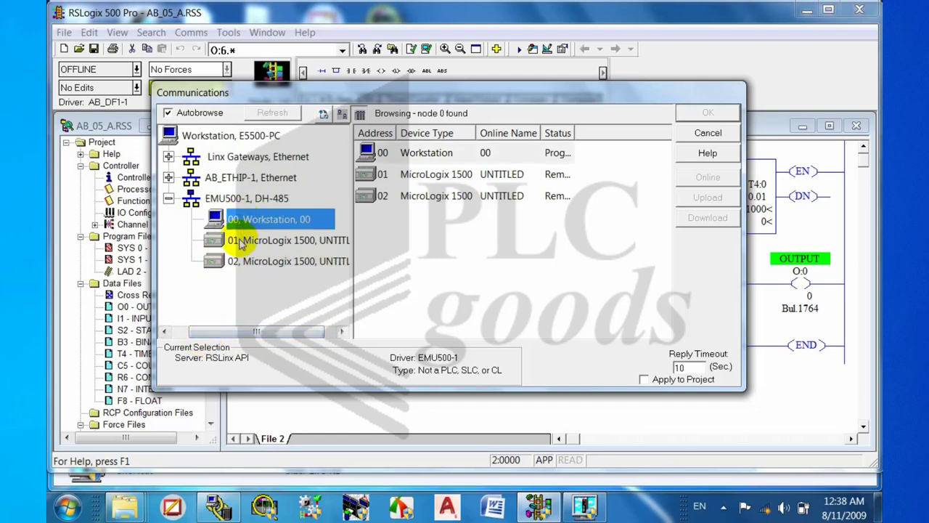
click(239, 240)
click(238, 260)
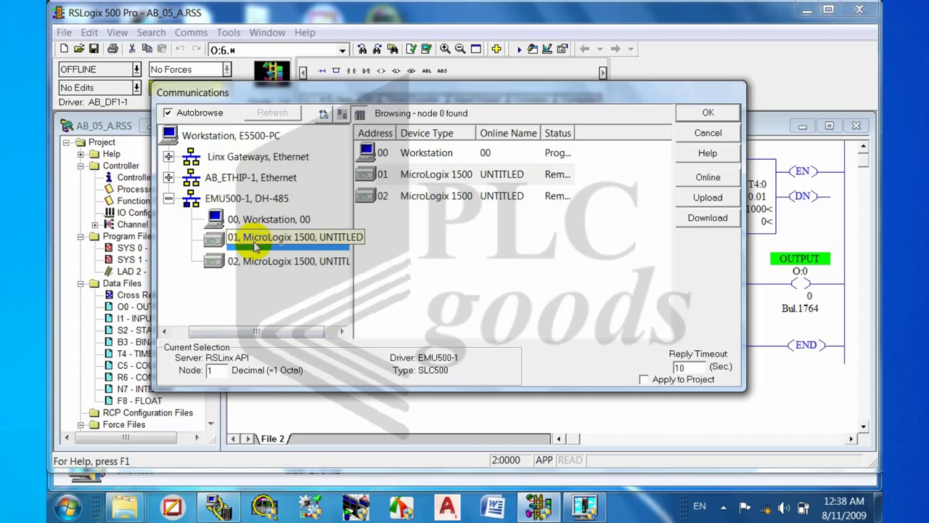
click(251, 242)
click(243, 260)
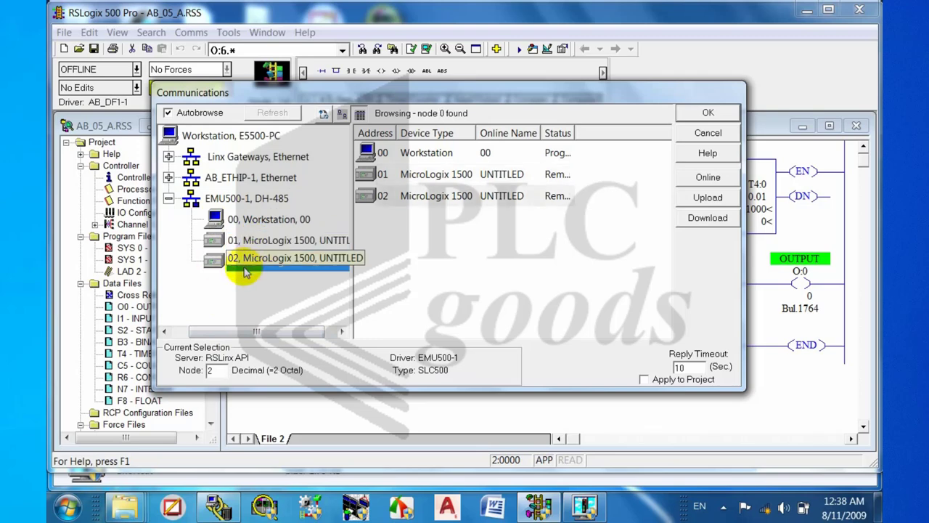
click(382, 199)
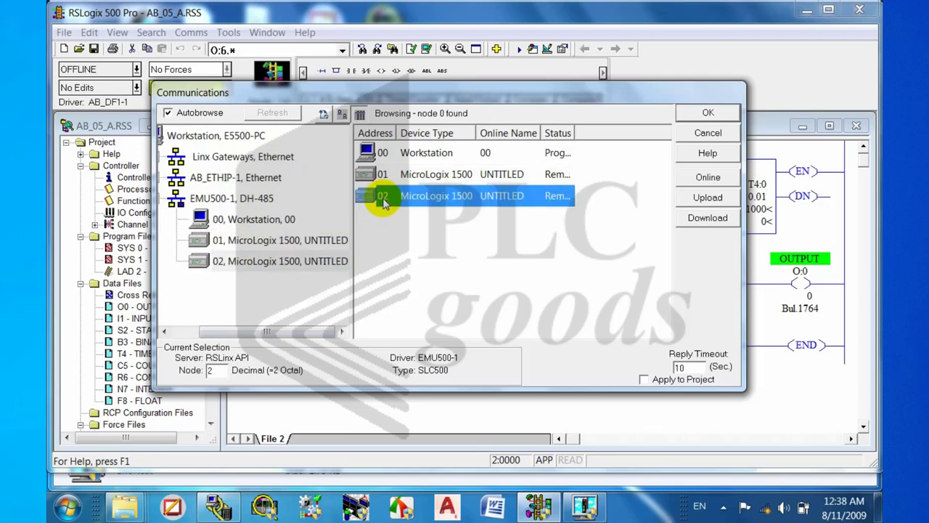
click(645, 380)
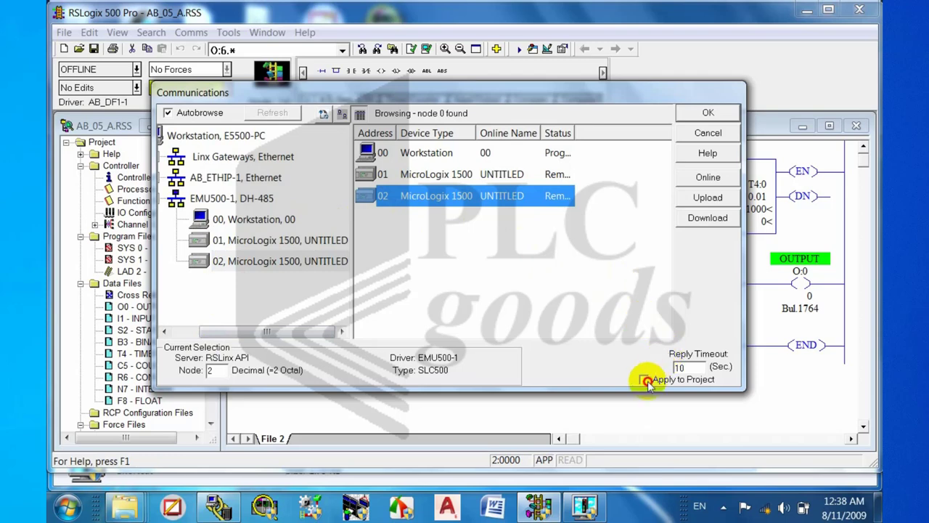
Download AB_05_A to node 02 without a revision note and go online
click(698, 221)
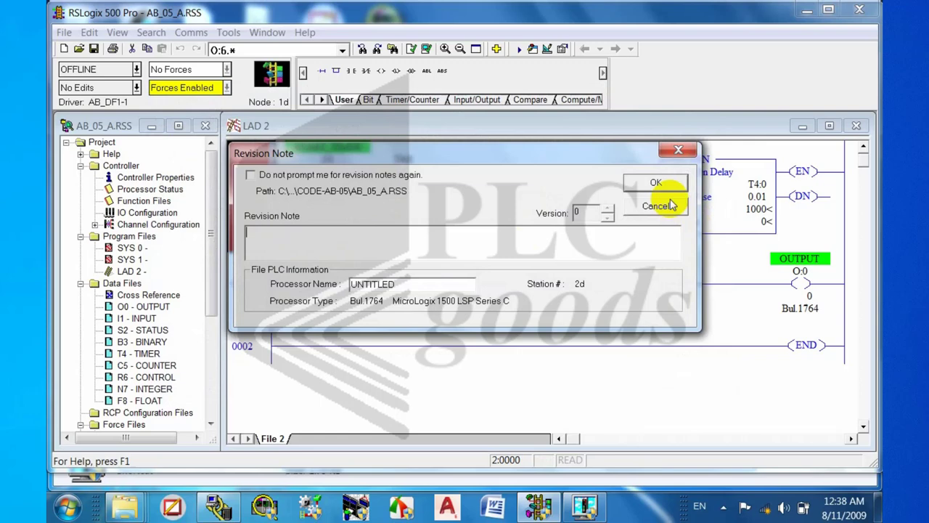
click(653, 182)
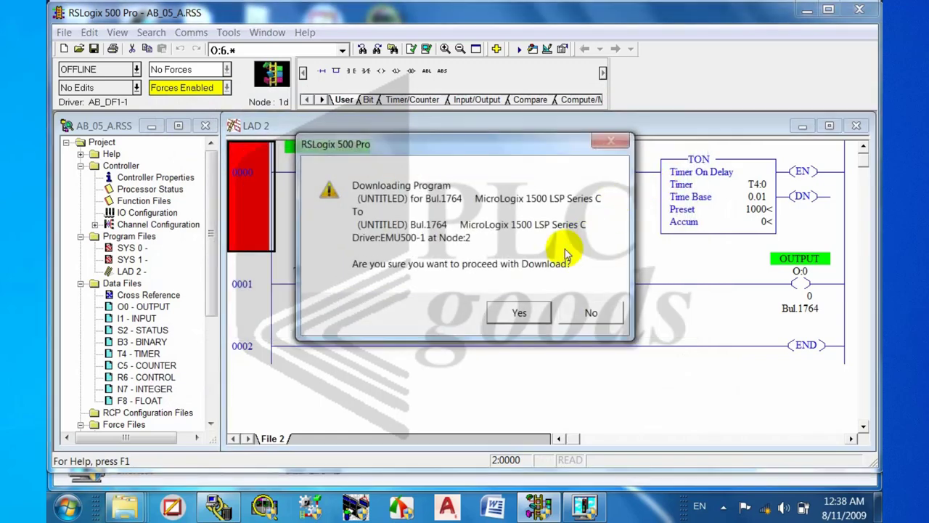
click(518, 312)
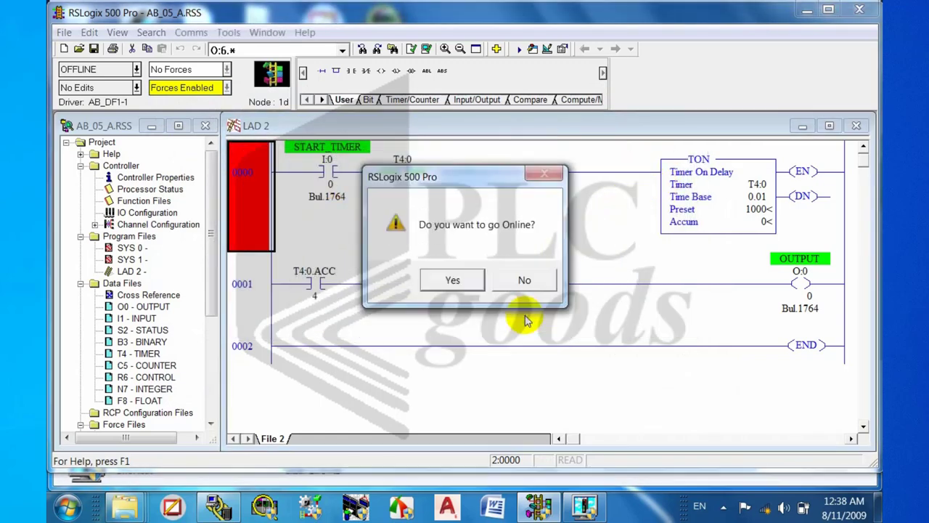
click(447, 281)
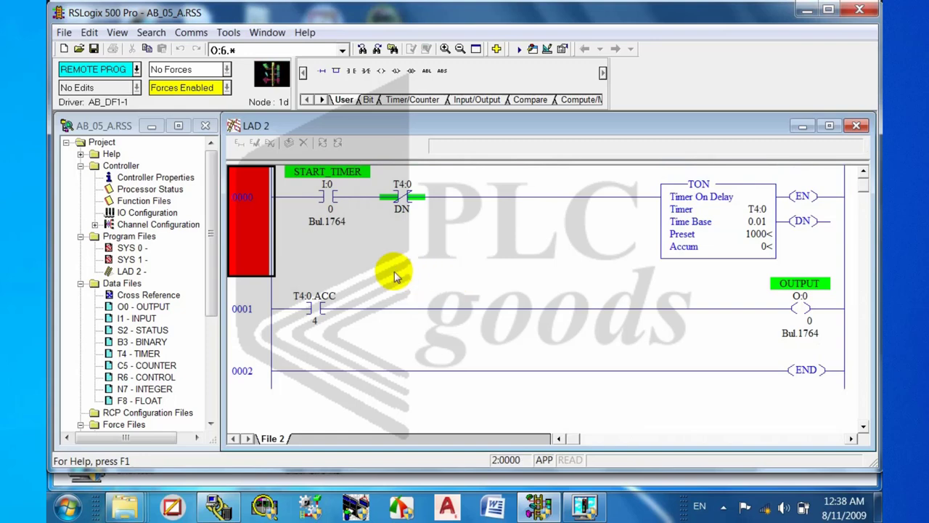
Switch the emulated processor from Remote Program to Run mode
click(135, 69)
click(95, 134)
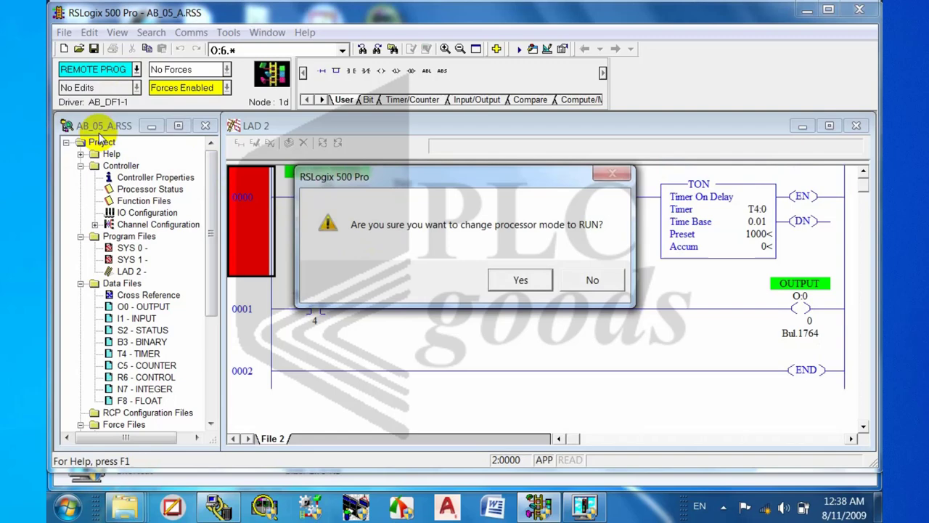
click(521, 280)
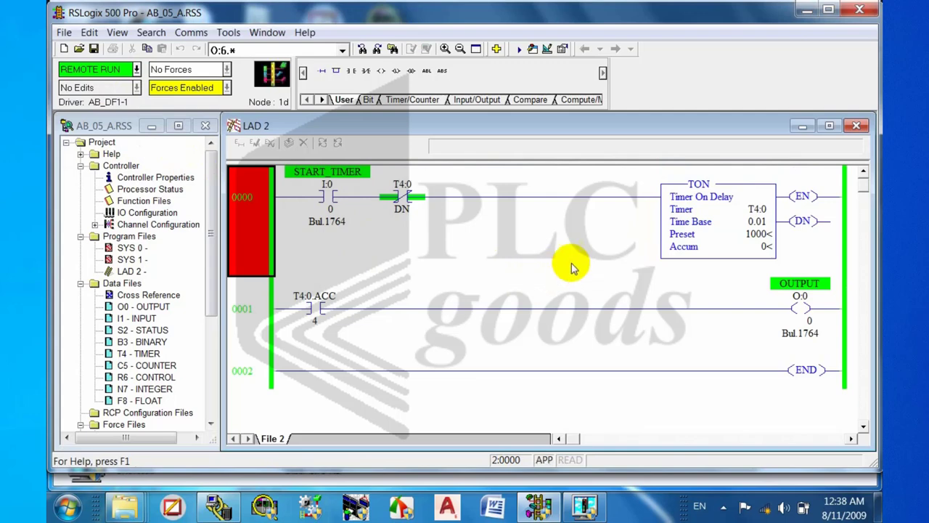
Toggle the START_TIMER input I:0/0 on to run the timer, then off to reset it
click(395, 211)
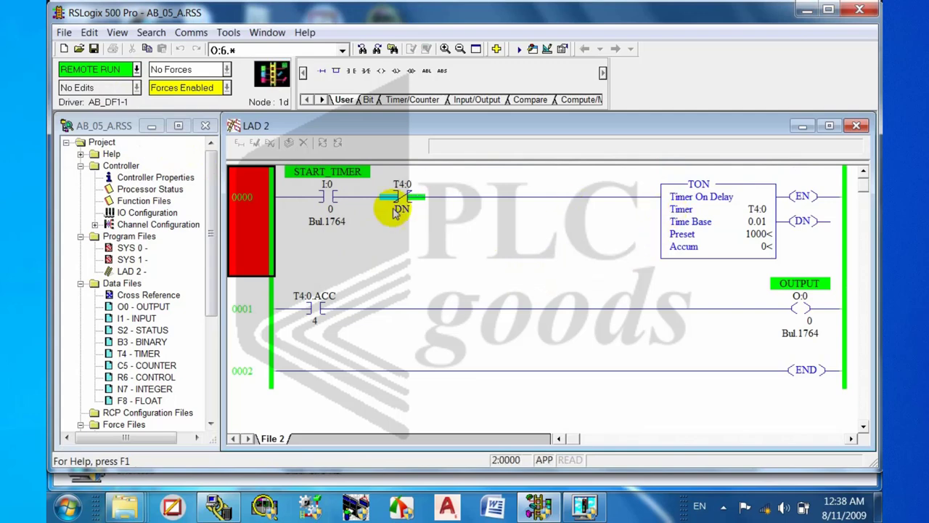
click(330, 199)
right_click(331, 199)
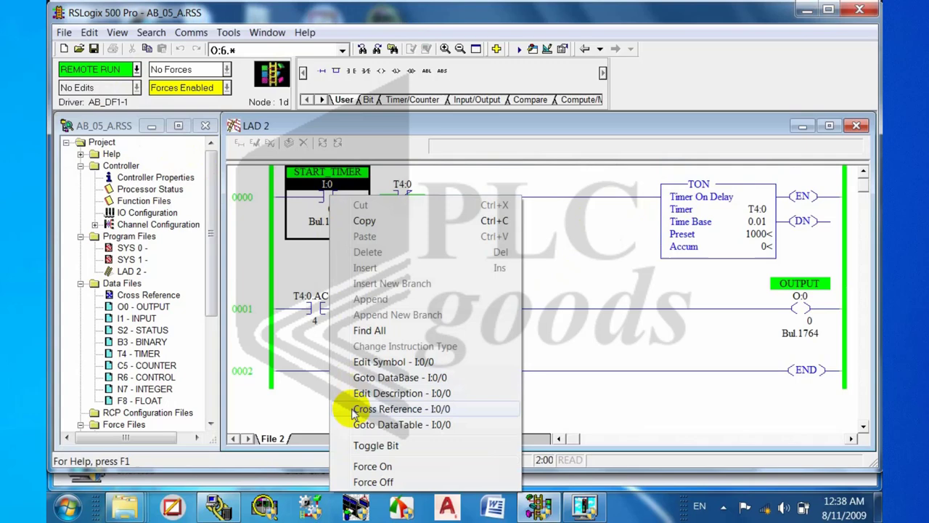
click(363, 445)
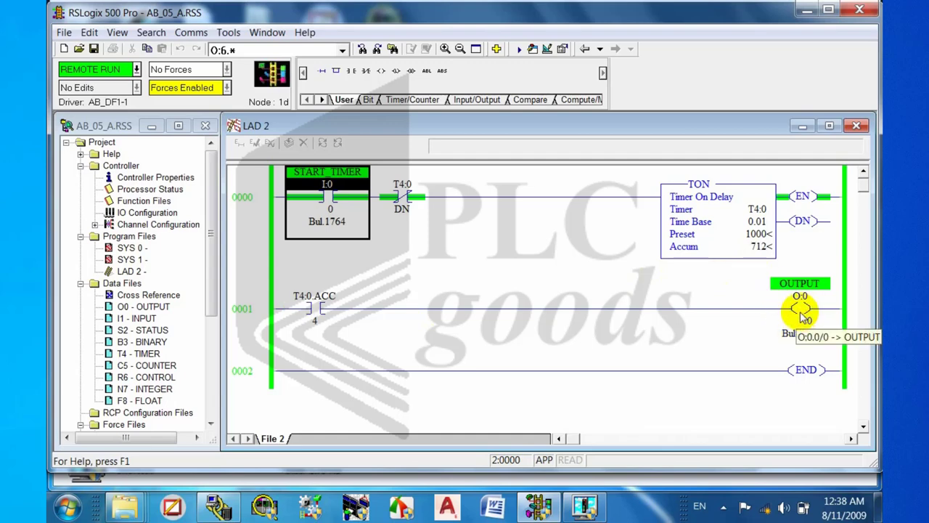
right_click(317, 209)
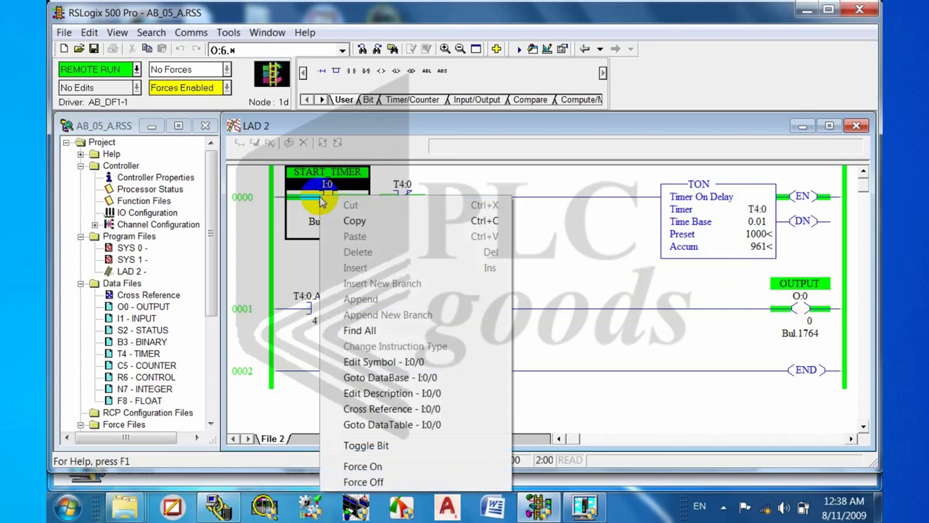
click(369, 444)
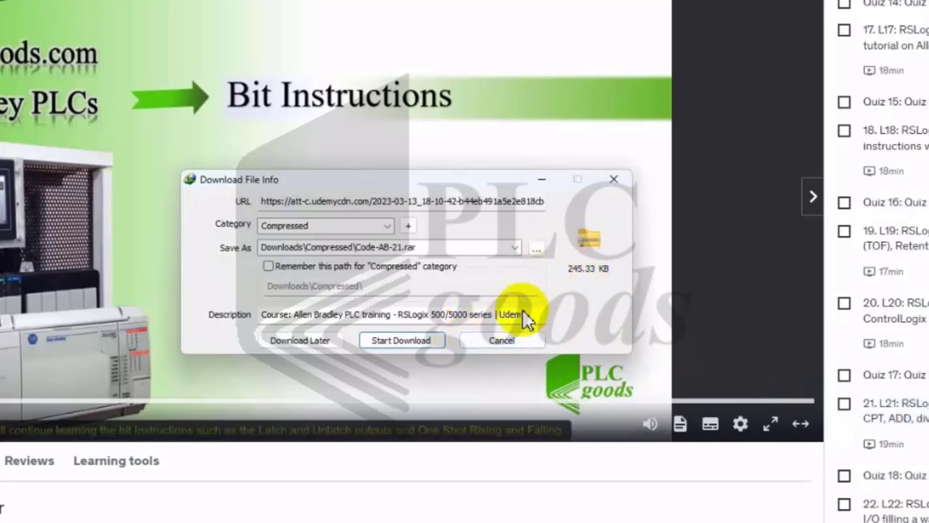
Download the lesson 21 code archive and extract Code-AB-21_2.rar to its suggested folder
click(399, 341)
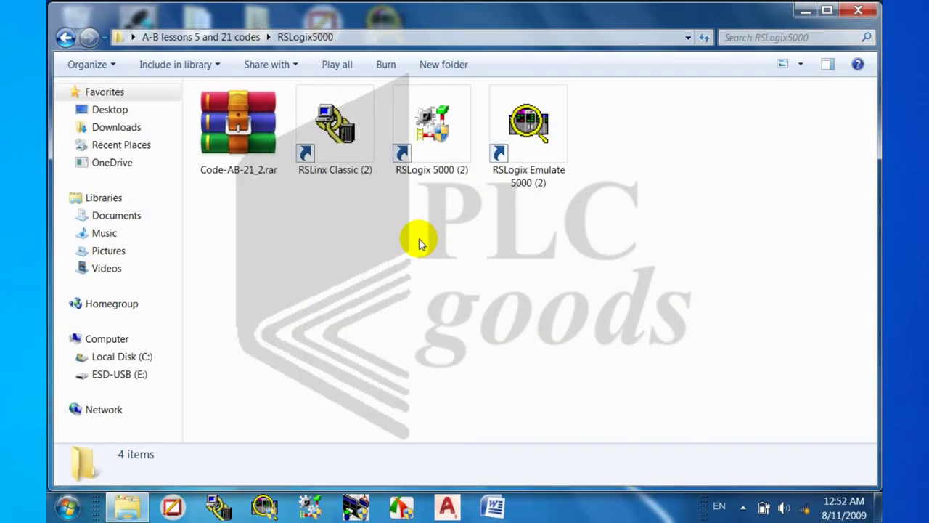
click(252, 137)
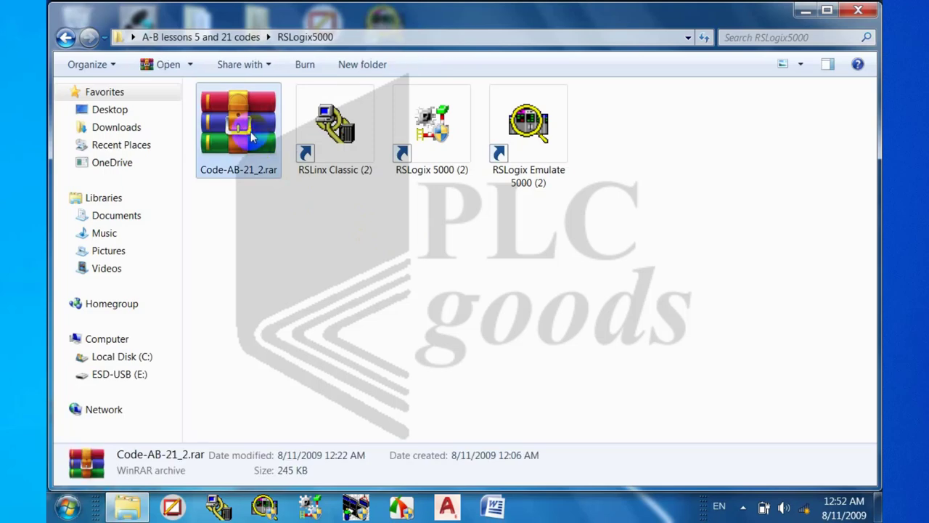
right_click(252, 138)
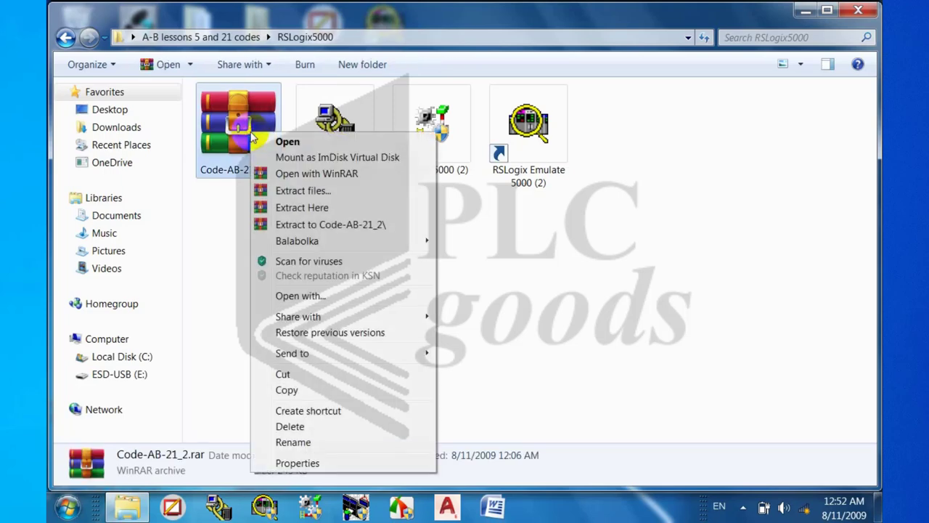
click(288, 195)
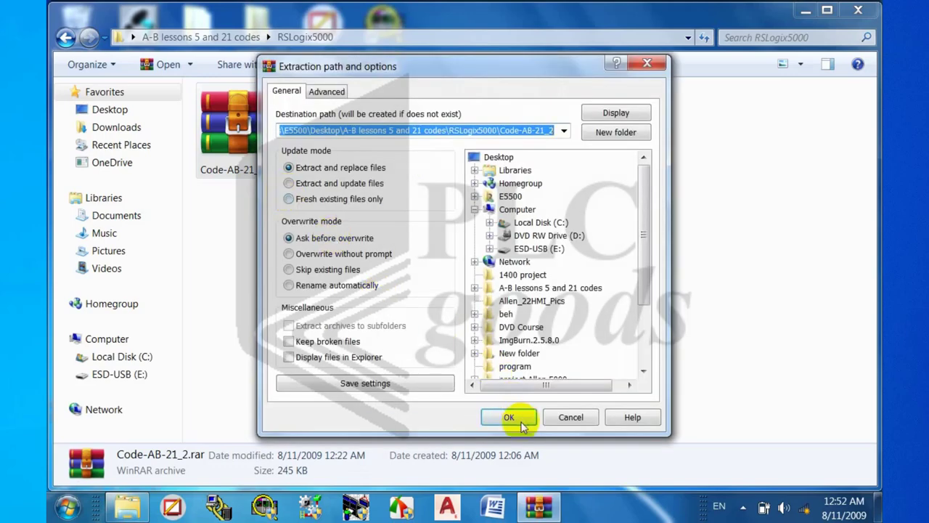
click(522, 421)
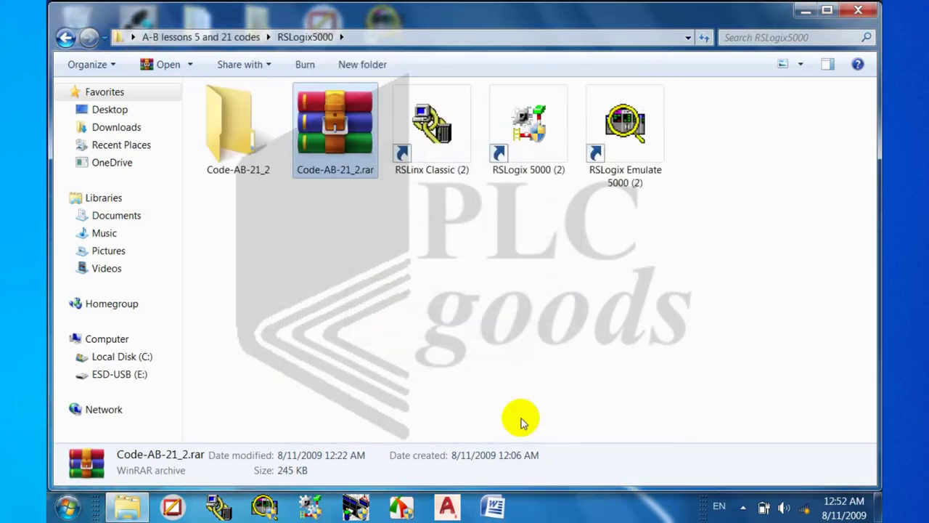
Open Read Me.txt in Code-AB-21_2, highlight the .RSS file-type line, then close Notepad
click(233, 148)
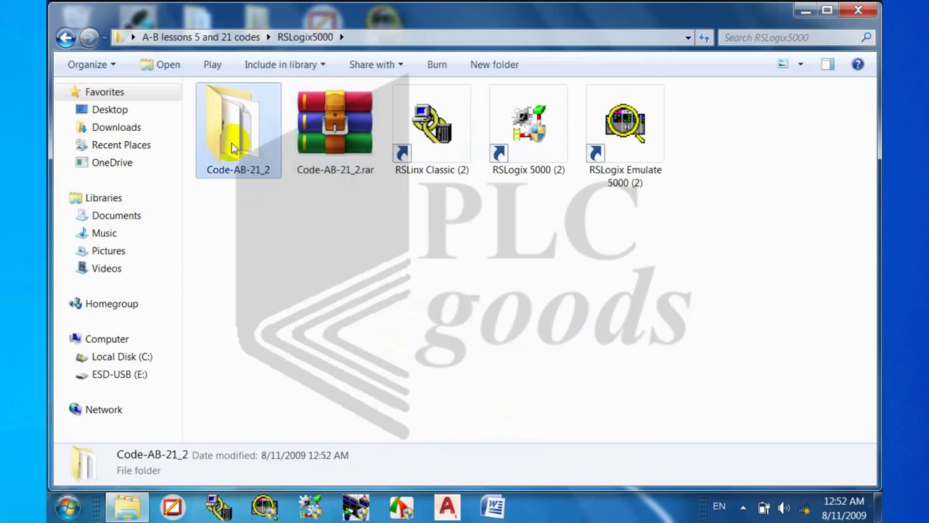
double_click(233, 148)
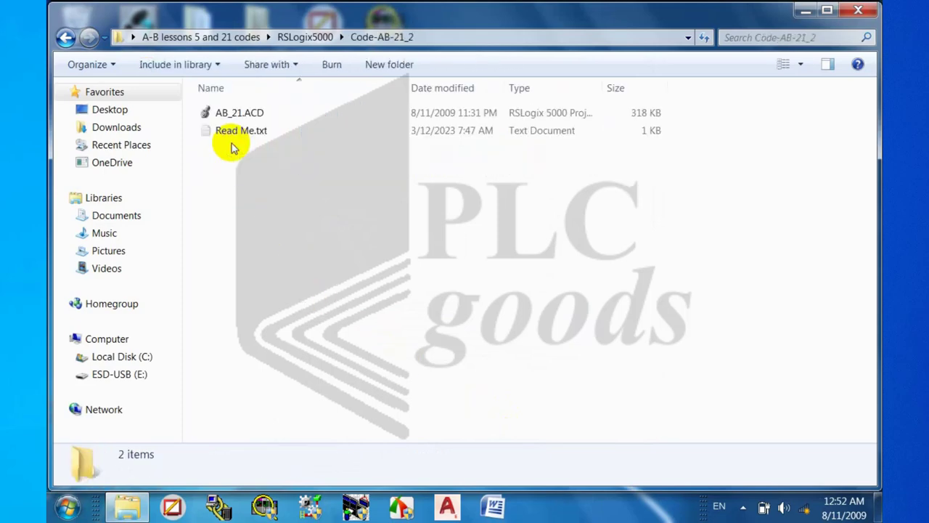
double_click(229, 132)
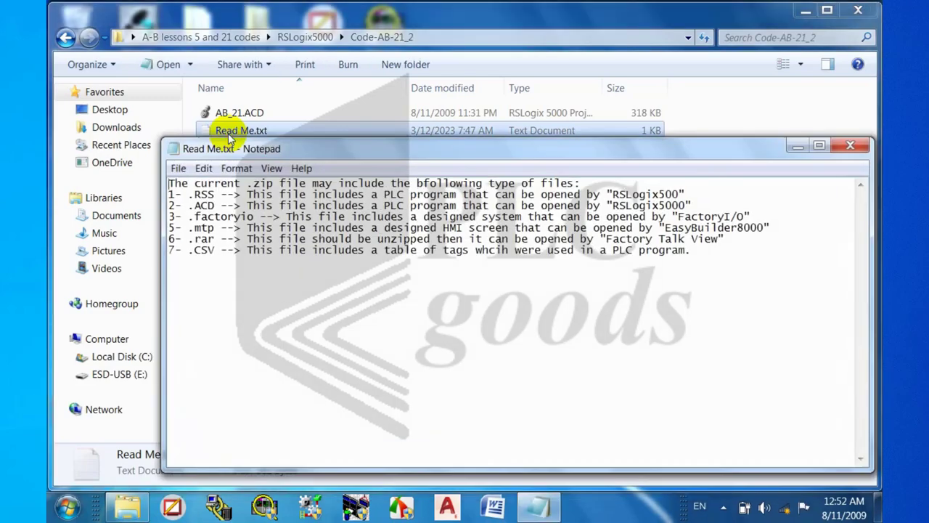
drag(195, 195, 662, 194)
click(664, 192)
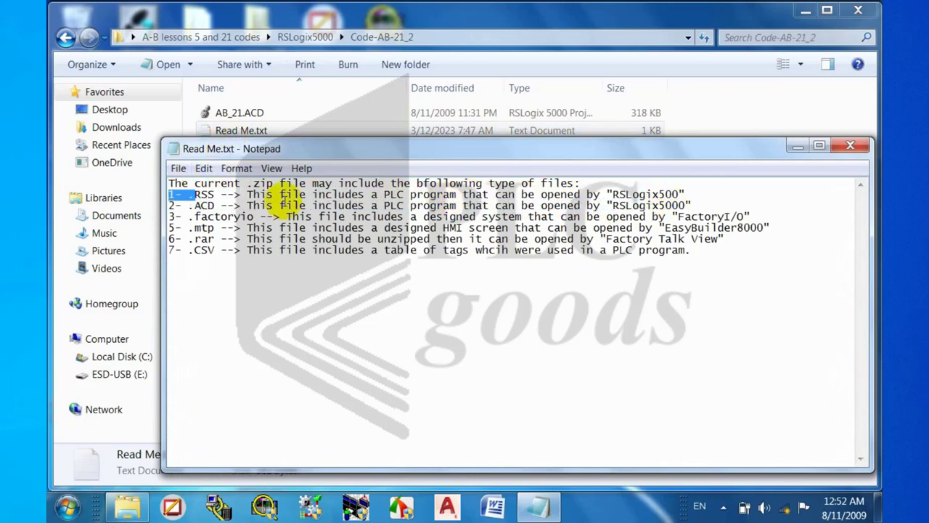
drag(193, 194, 686, 206)
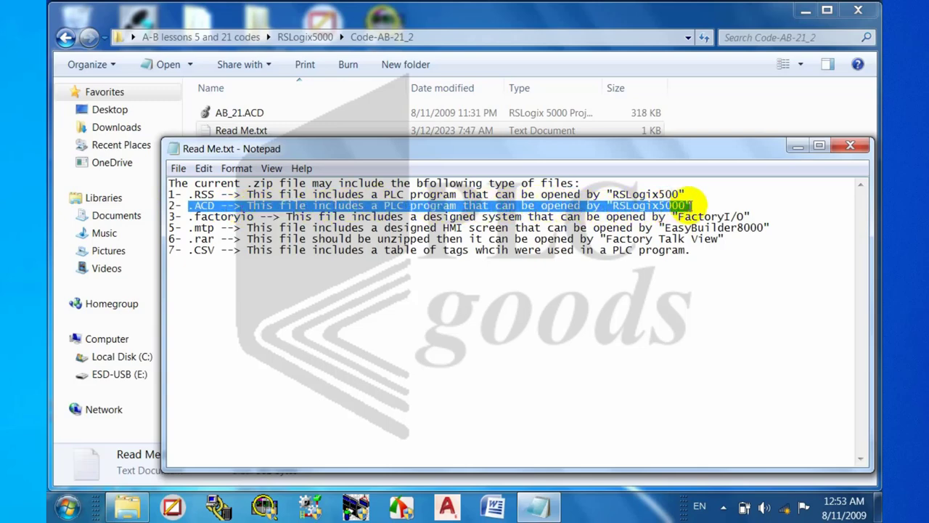
click(843, 146)
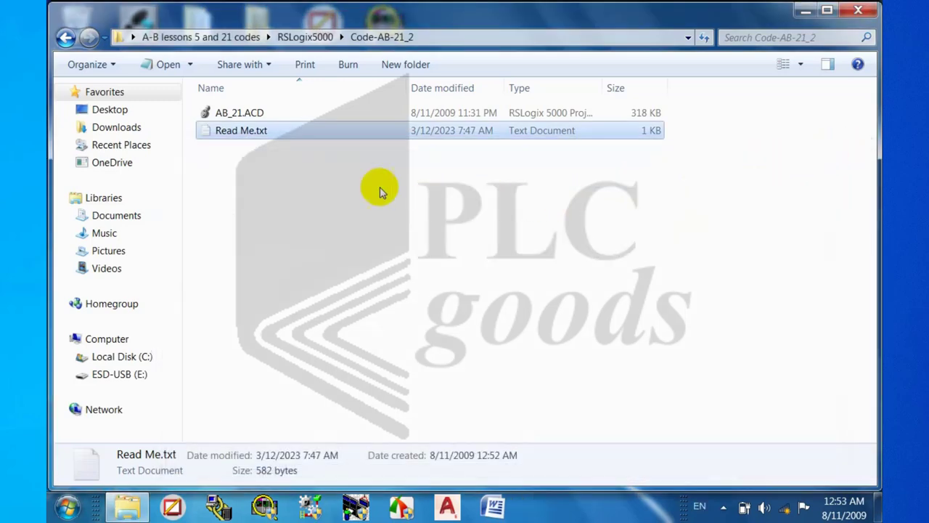
Open the AB_21.ACD project in RSLogix 5000
click(216, 115)
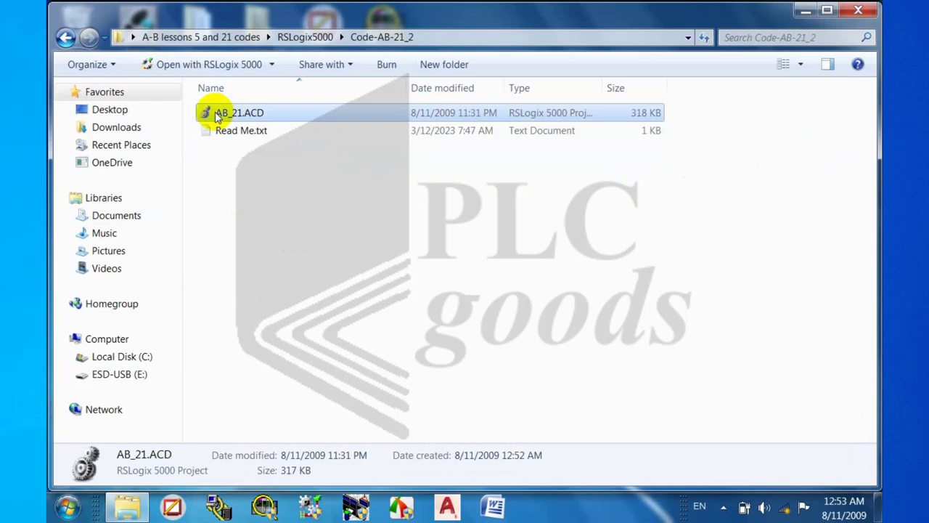
double_click(217, 115)
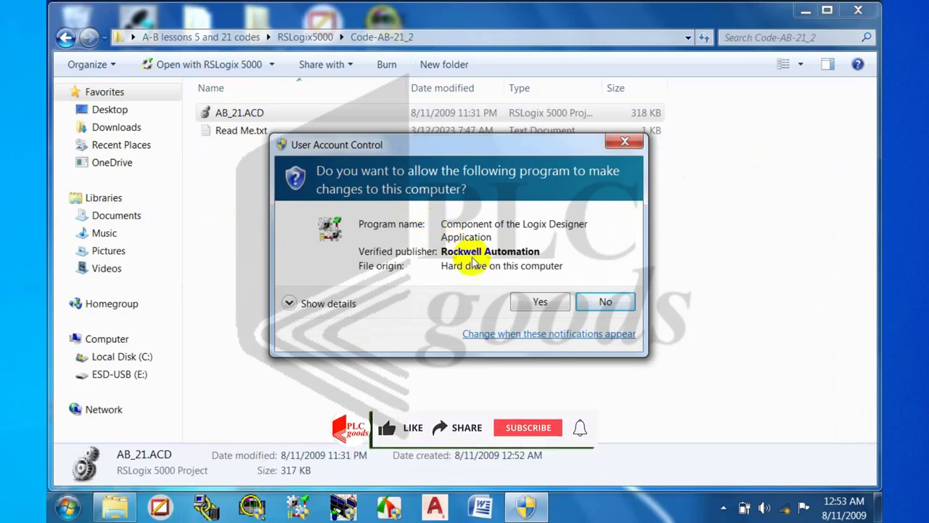
click(532, 301)
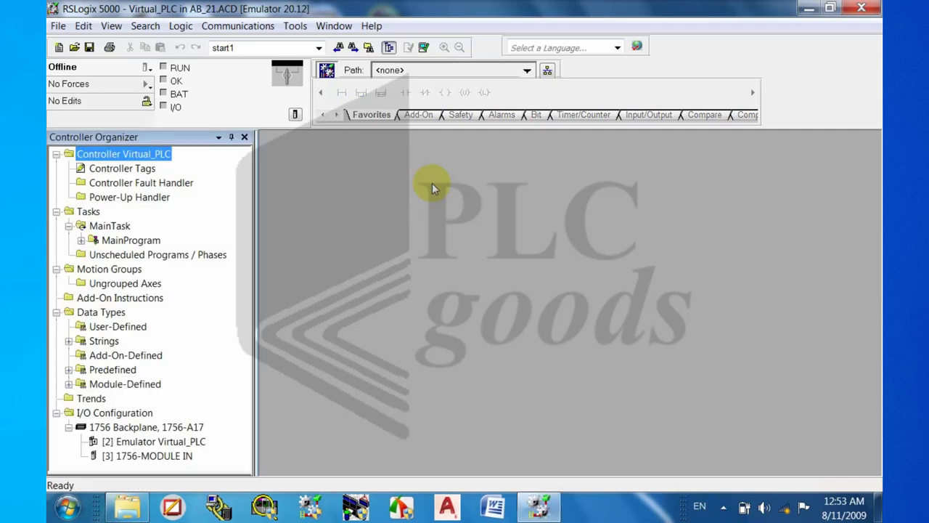
Open MainRoutine to review its RAD, SIN and CMP rungs, then inspect the 1756 I/O configuration
click(109, 240)
click(81, 240)
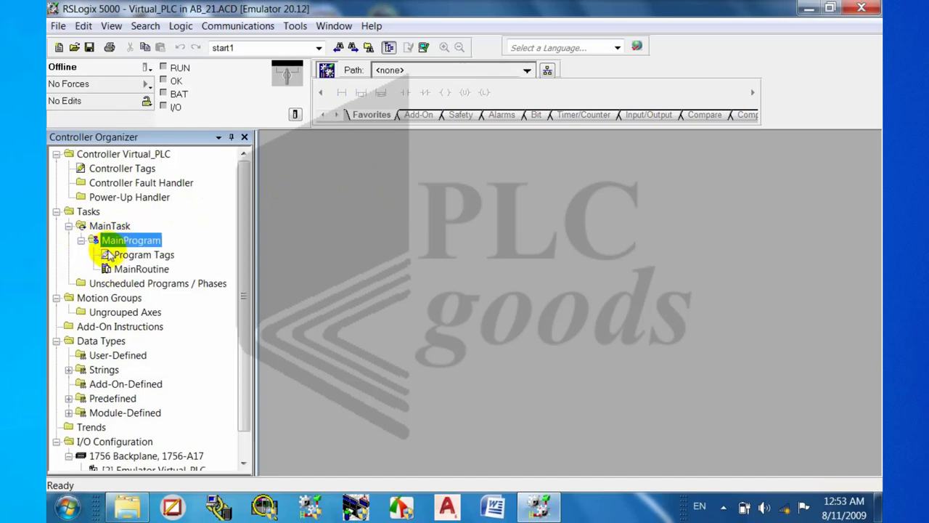
double_click(131, 269)
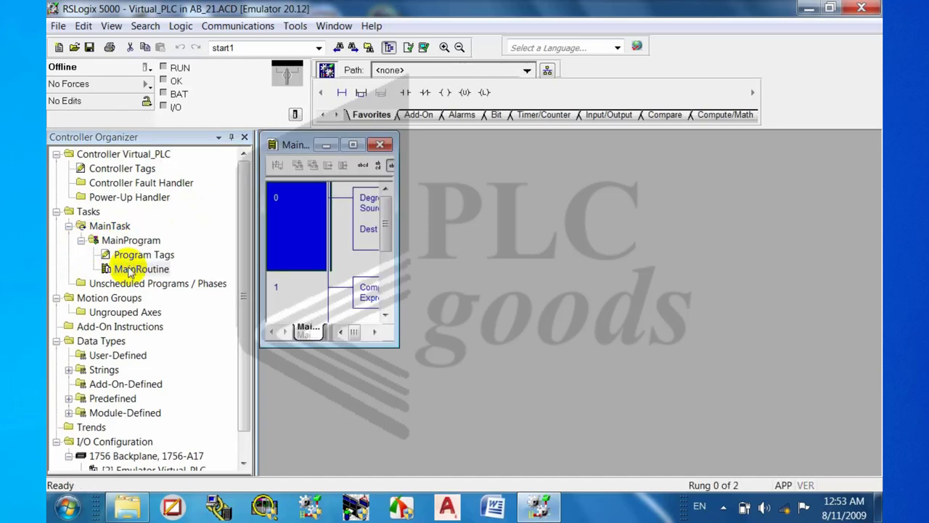
click(353, 147)
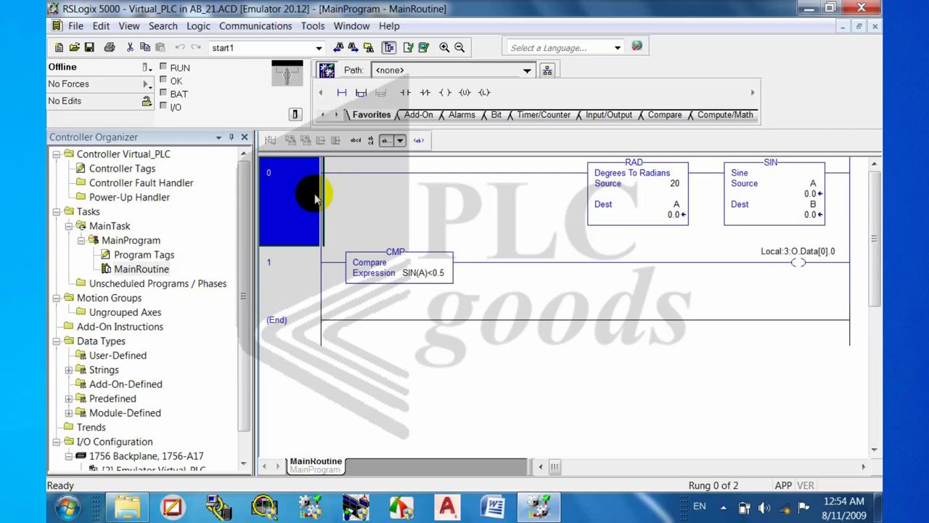
drag(246, 218, 244, 259)
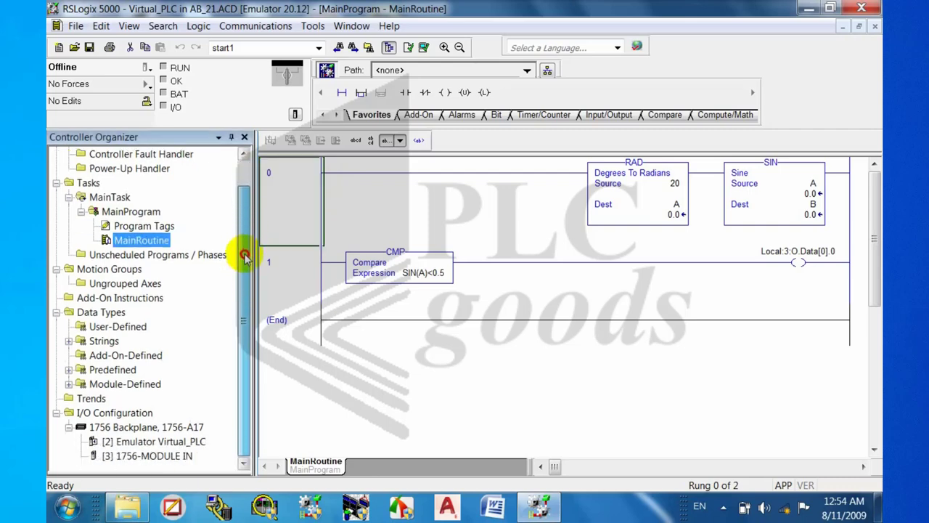
click(122, 428)
click(129, 442)
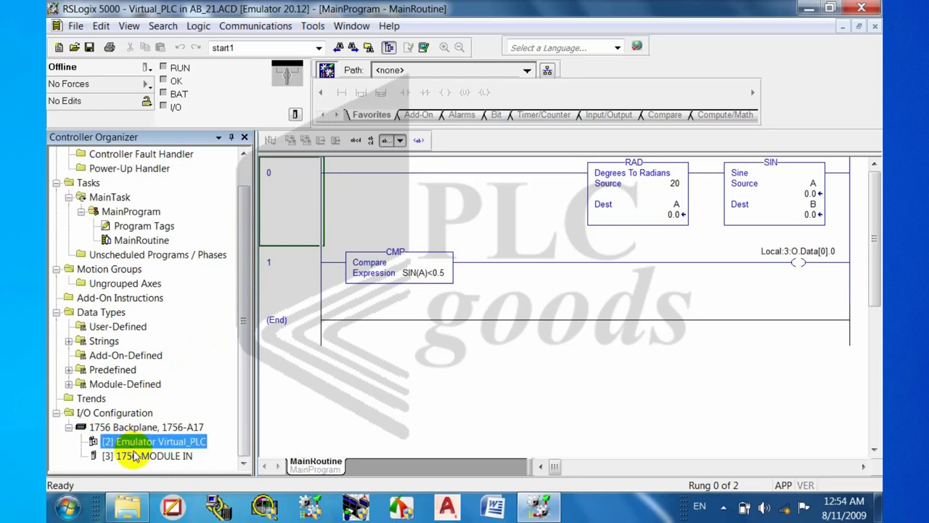
click(134, 456)
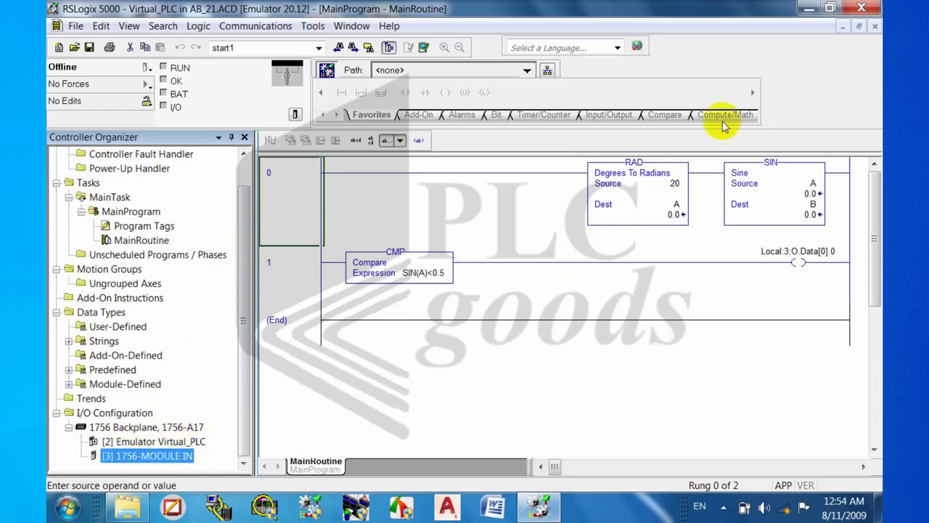
Launch the RSLogix Emulate 5000 Chassis Monitor from the RSLogix5000 folder
click(806, 11)
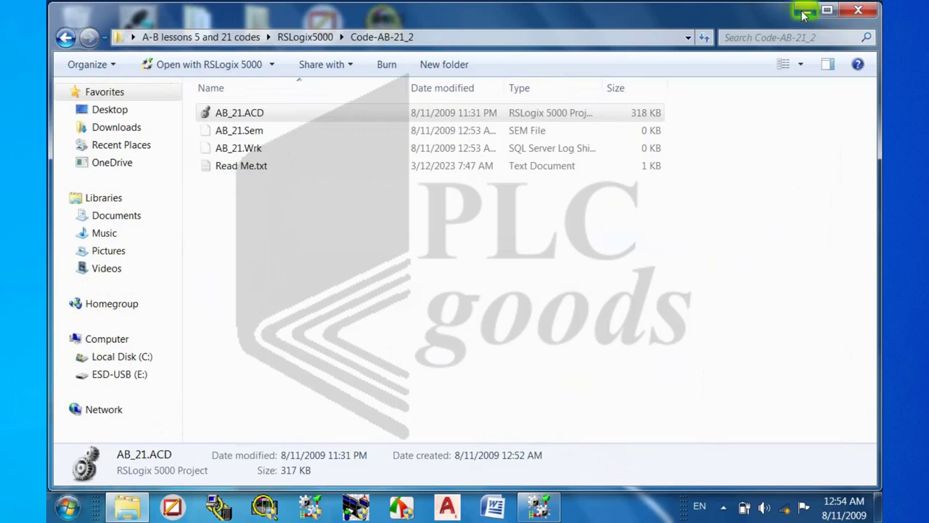
click(66, 37)
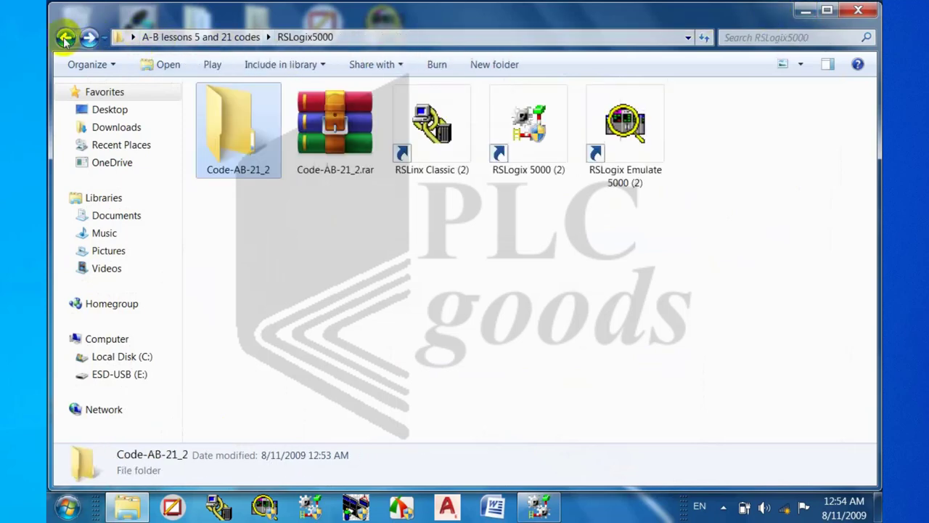
click(619, 133)
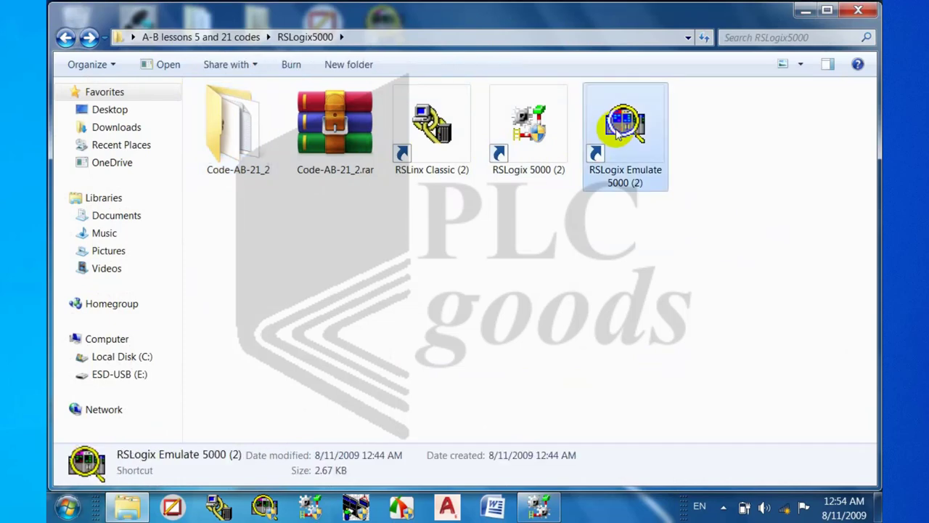
right_click(612, 145)
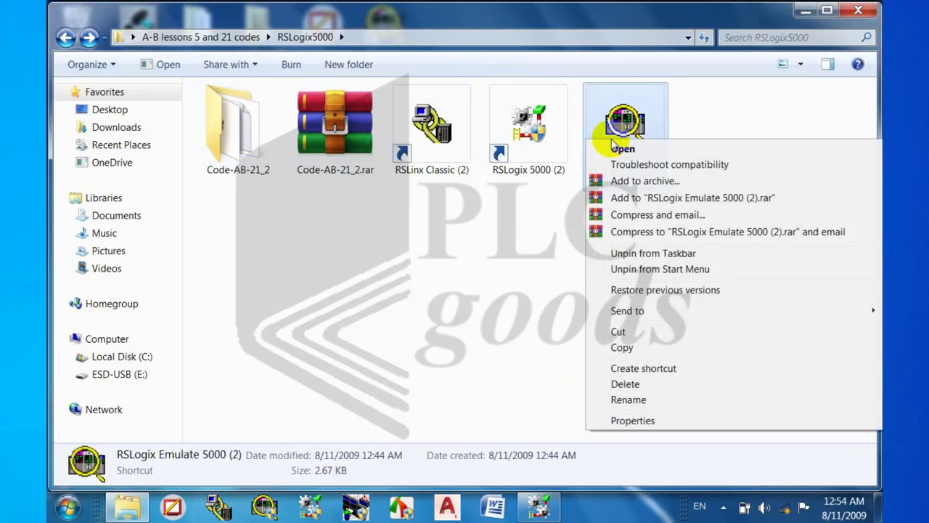
click(616, 150)
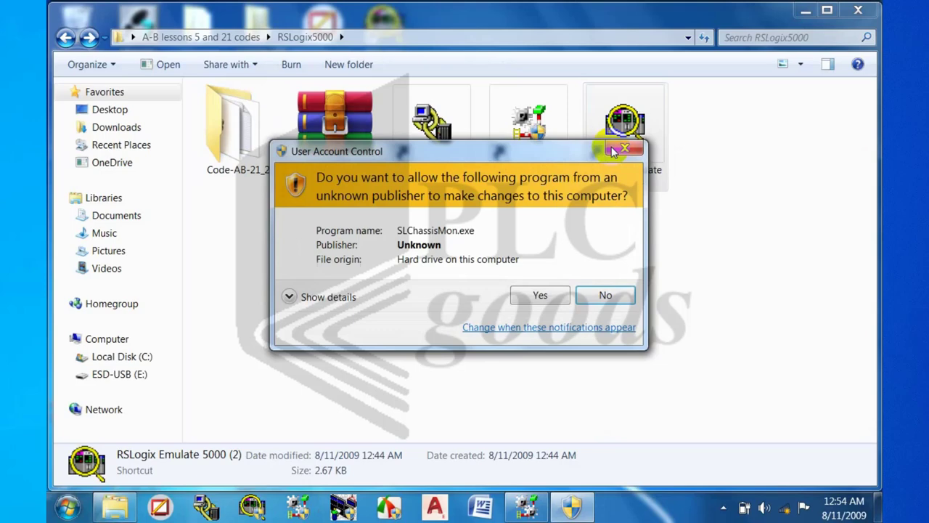
click(540, 295)
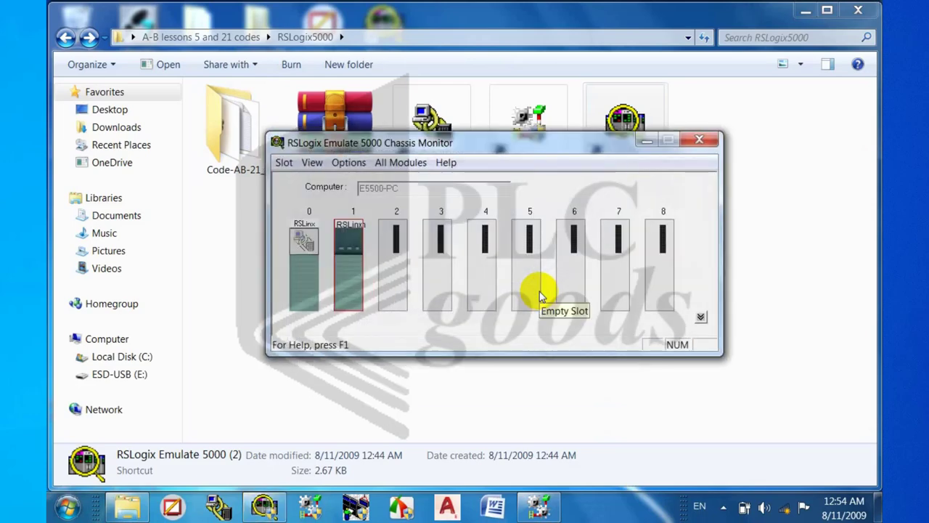
Add an emulator controller at version 20 in slot 2
right_click(395, 271)
click(405, 275)
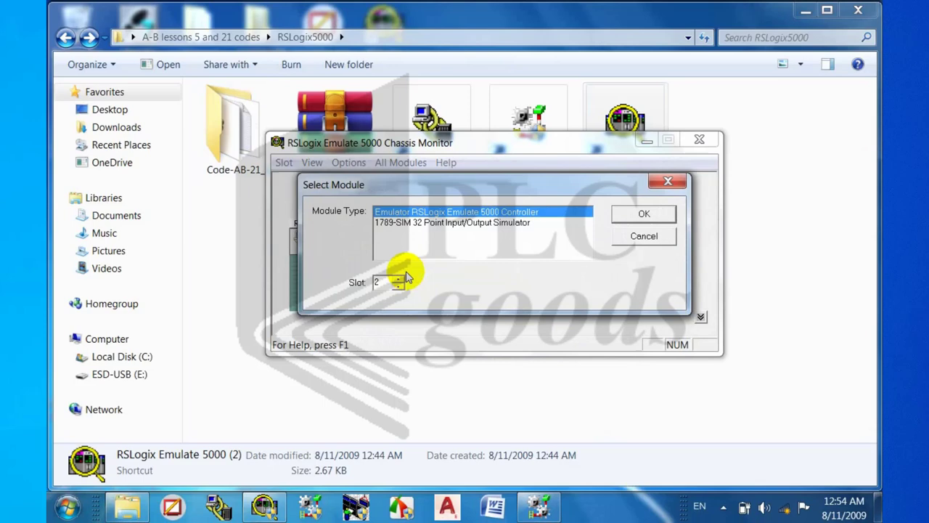
click(638, 212)
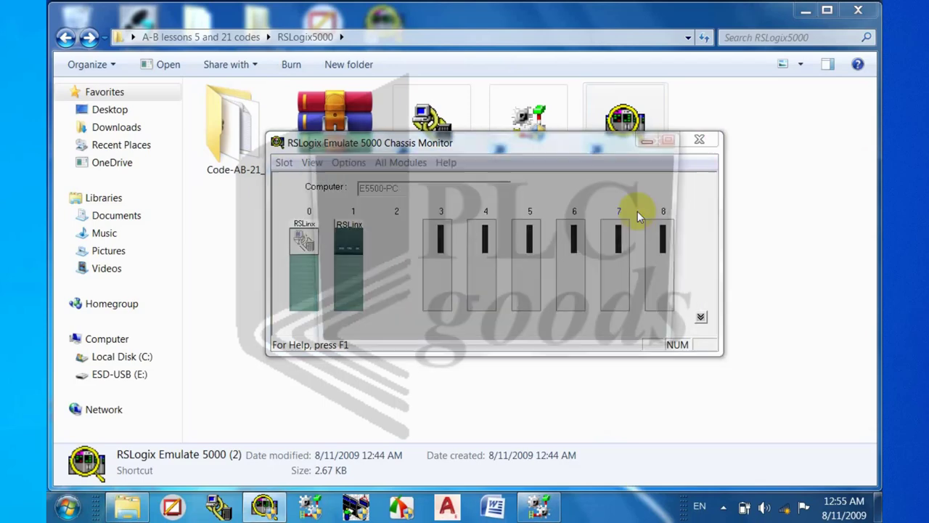
click(404, 197)
click(404, 211)
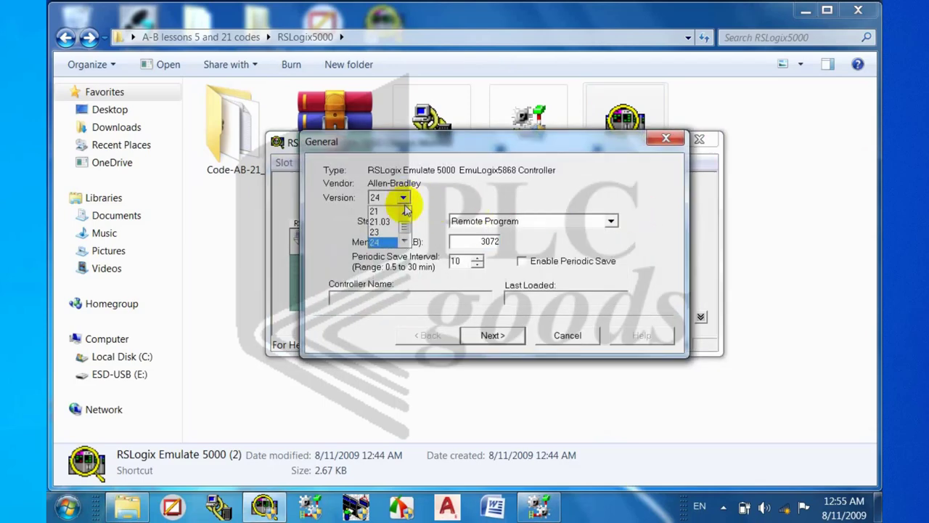
click(377, 222)
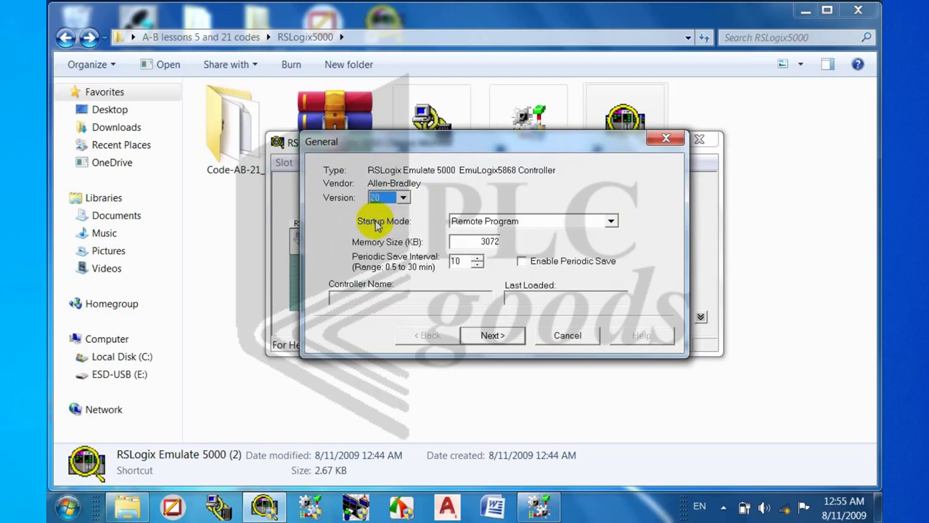
click(491, 336)
click(489, 336)
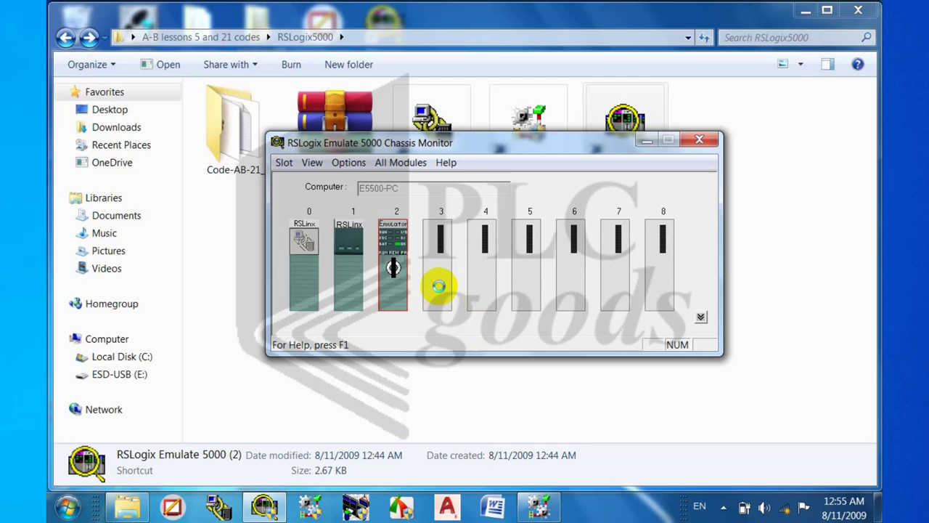
Add a 1789-SIM 32 Point I/O Simulator labelled InOut in slot 3
right_click(443, 292)
click(462, 298)
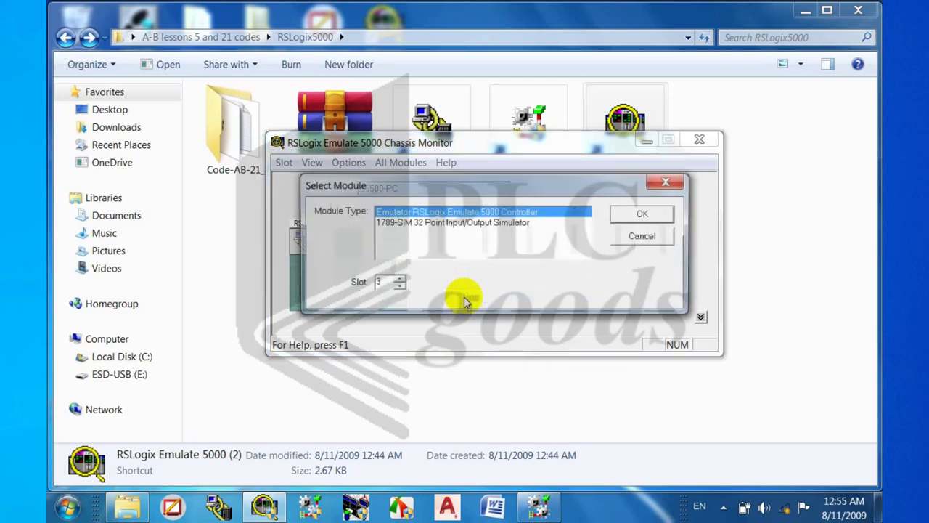
click(437, 223)
click(642, 213)
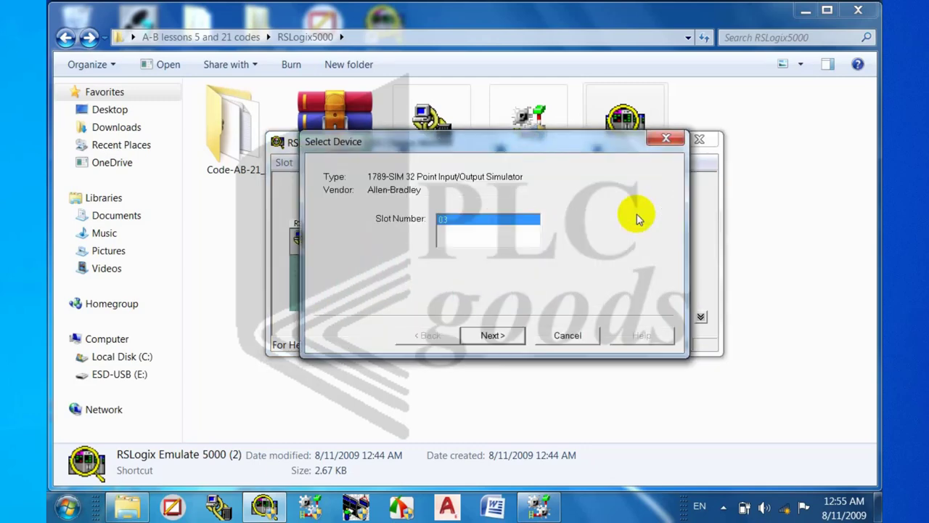
click(492, 336)
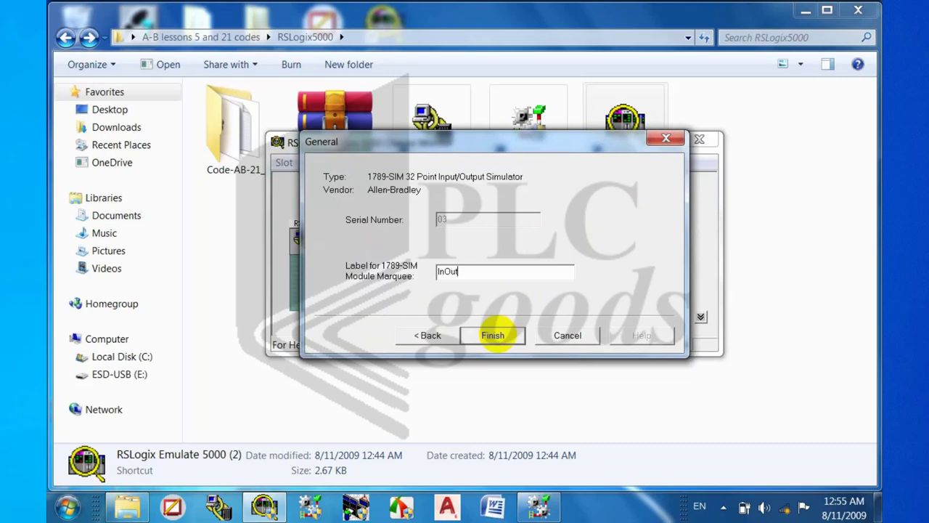
click(492, 336)
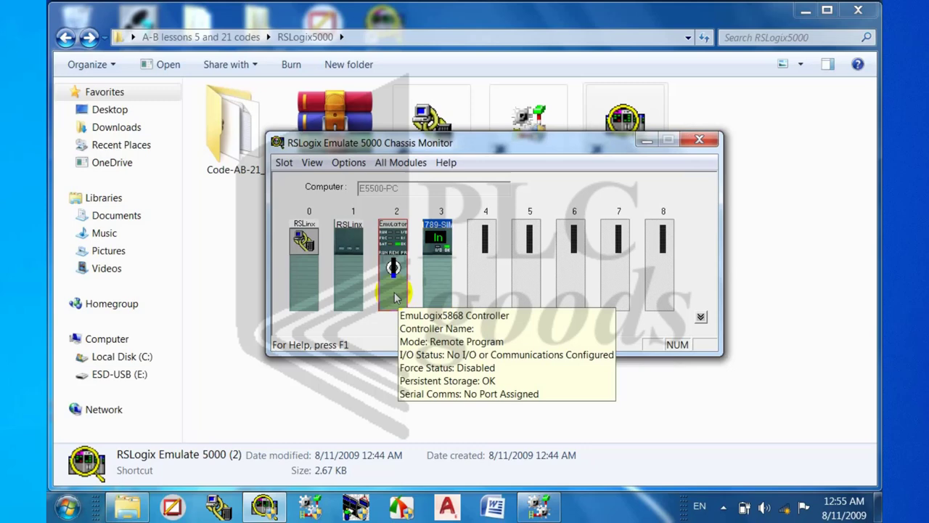
mouse_move(427, 289)
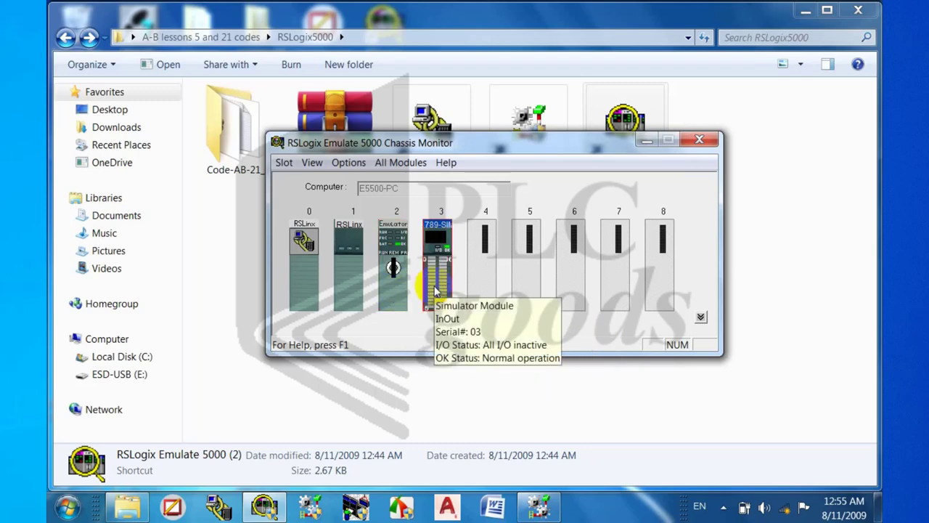
click(645, 141)
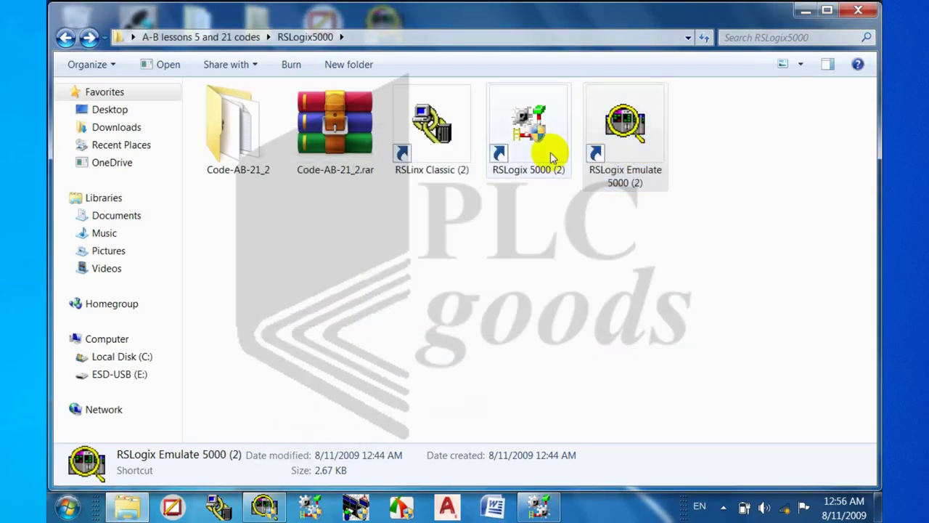
Run RSLinx Classic as administrator and open a maximized RSWho browser
click(434, 125)
right_click(434, 125)
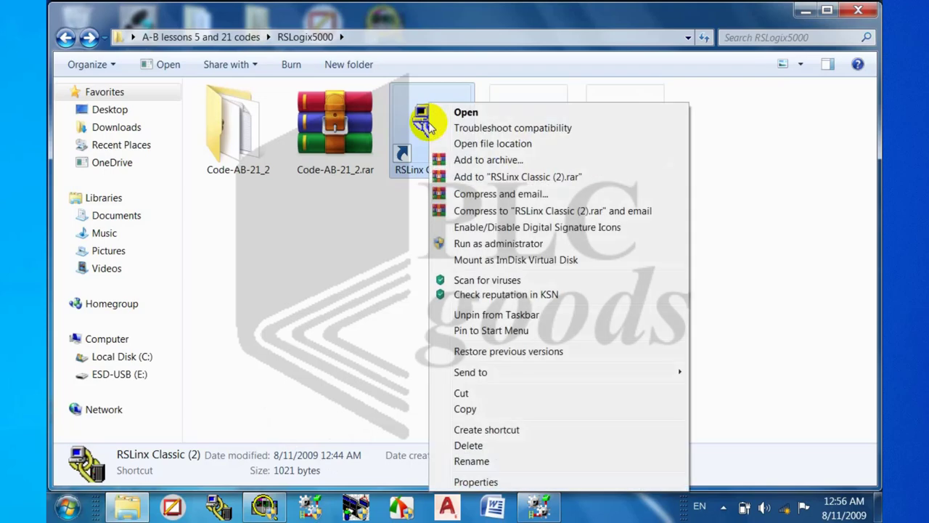
click(468, 241)
click(539, 295)
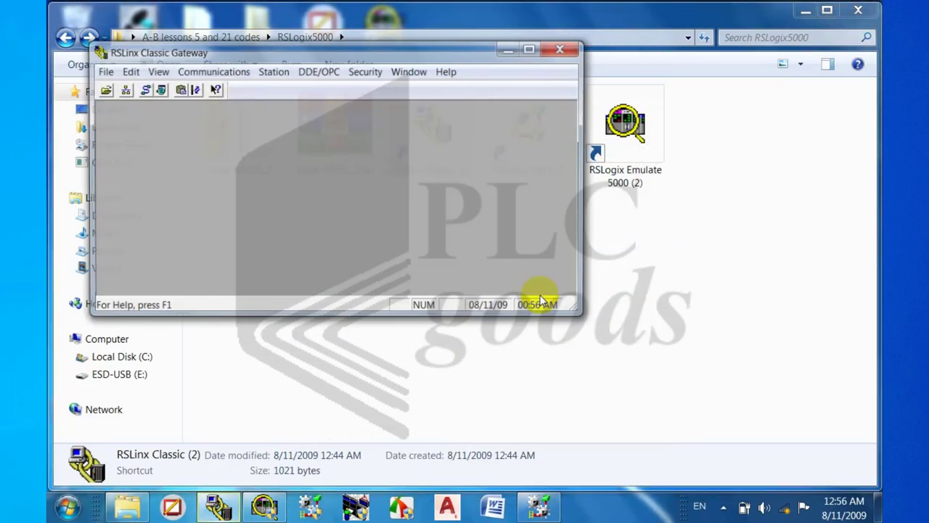
click(123, 90)
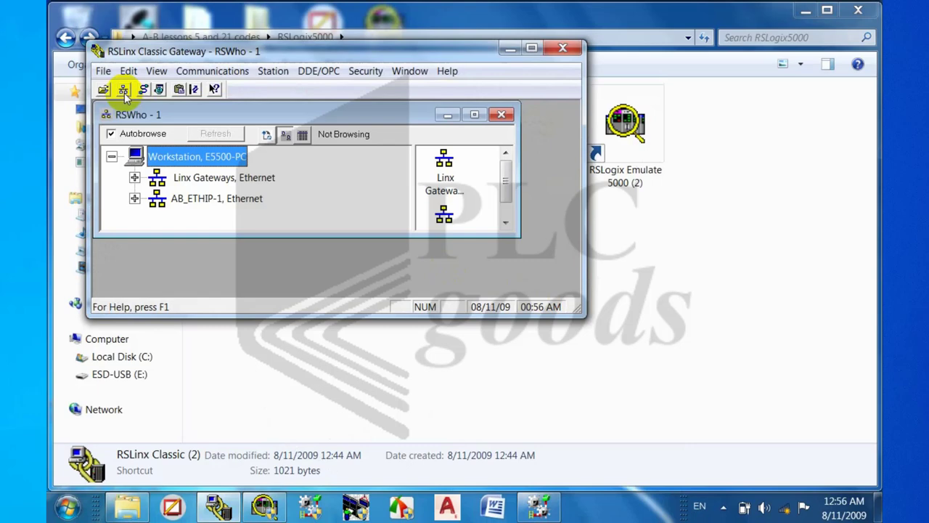
double_click(469, 118)
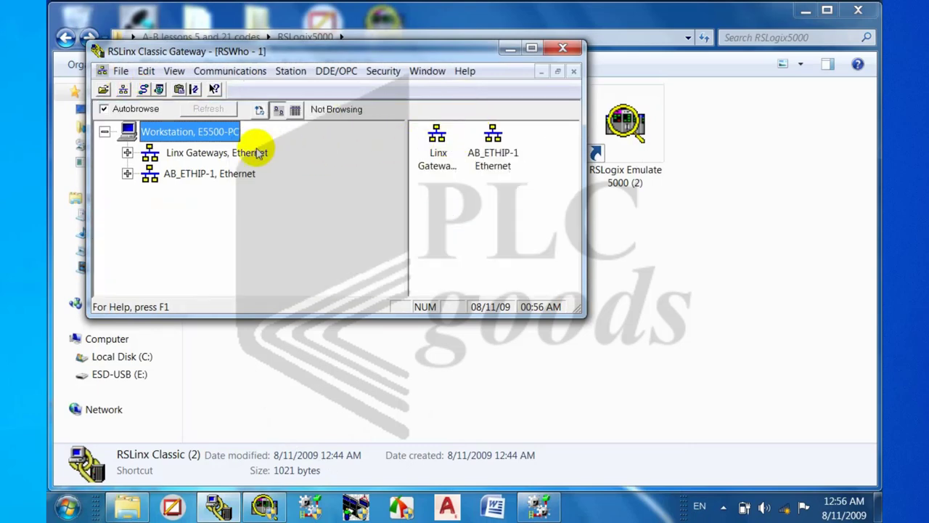
Add a Virtual Backplane driver named AB_VBP-1 at slot 0
click(144, 92)
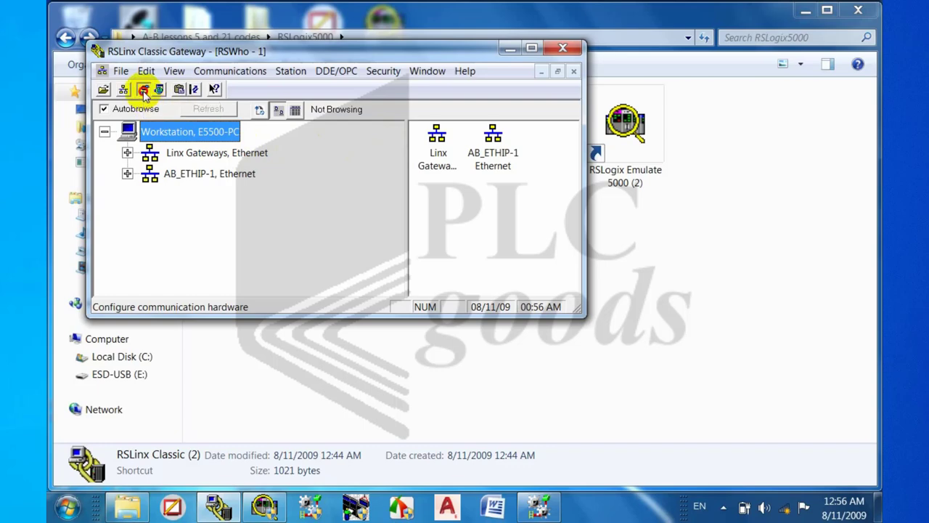
click(378, 89)
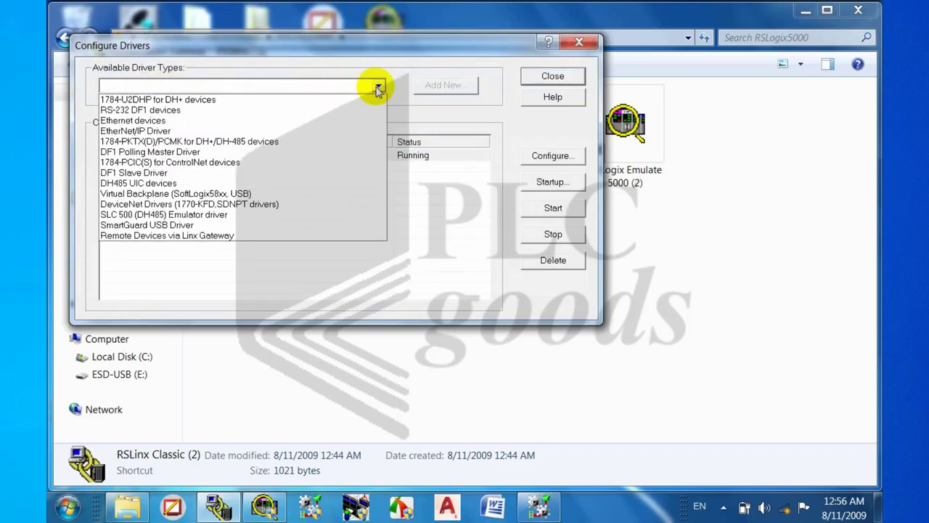
click(145, 193)
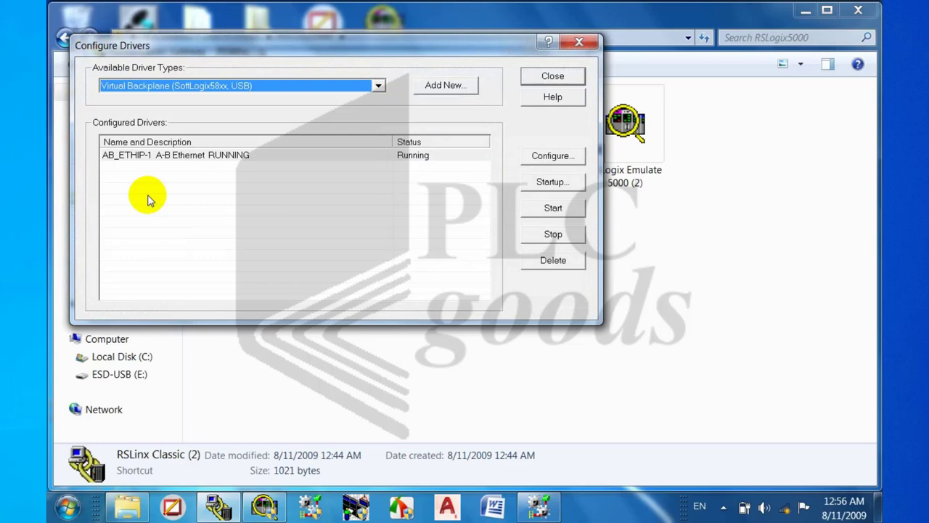
click(436, 85)
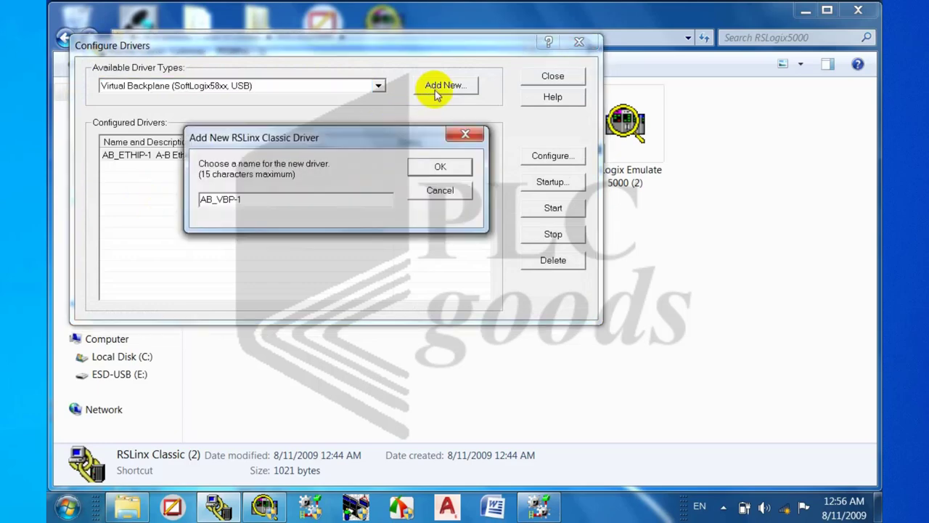
click(441, 169)
click(223, 261)
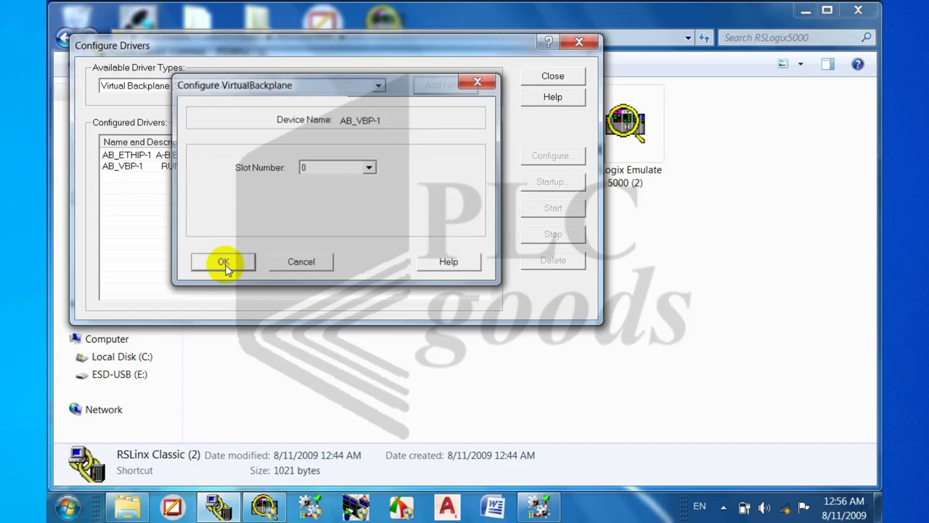
click(533, 77)
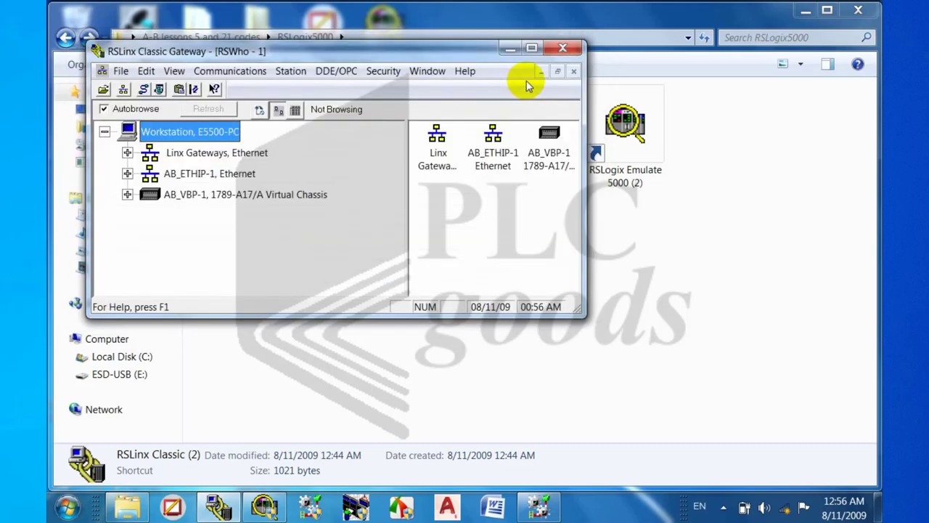
Expand AB_VBP-1 and check the emulator in slot 02 and 1789-SIM in slot 03
click(190, 193)
click(128, 194)
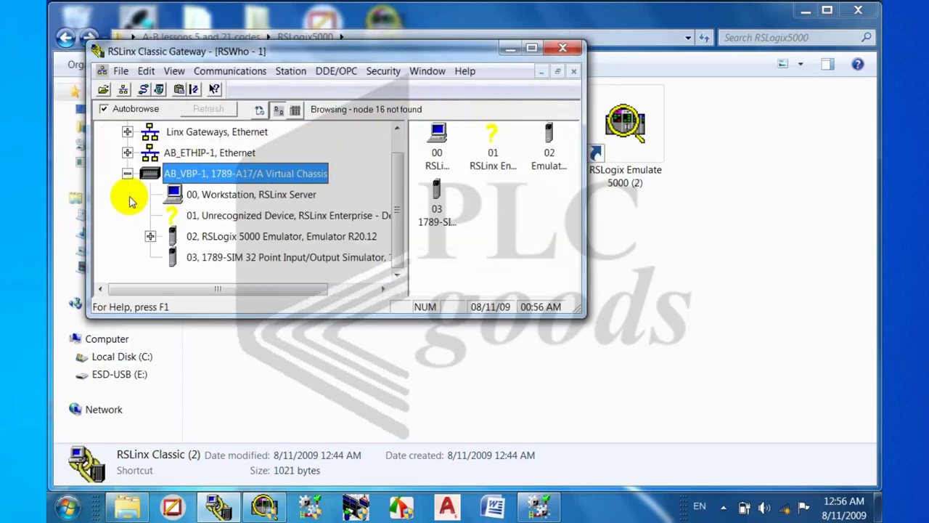
click(443, 147)
click(550, 147)
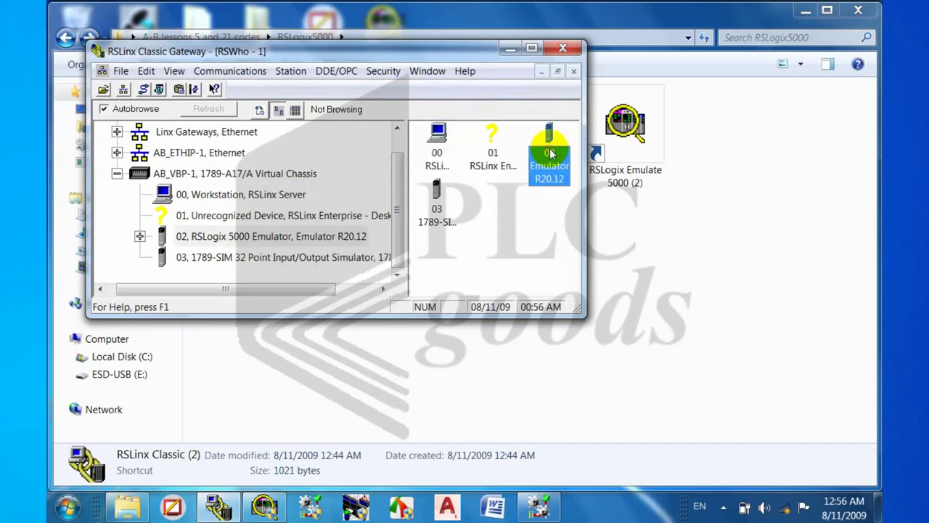
click(264, 507)
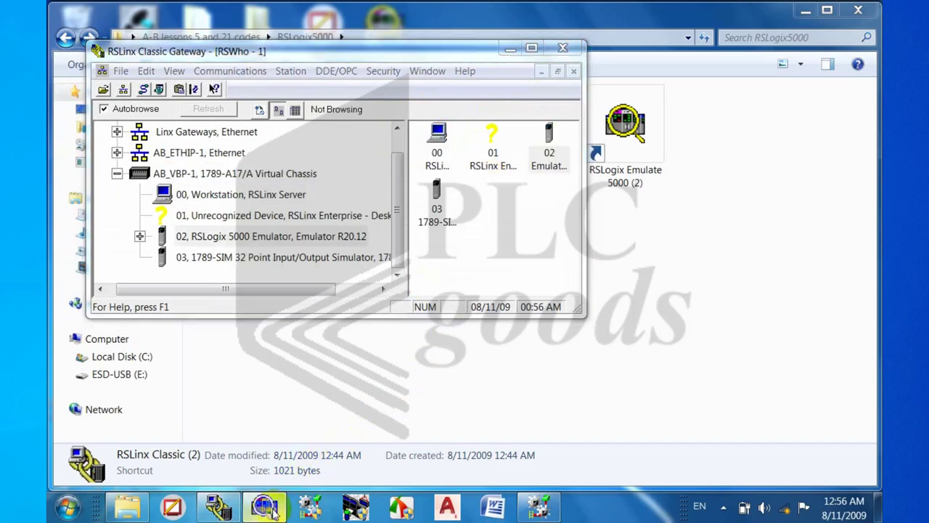
drag(458, 142, 569, 275)
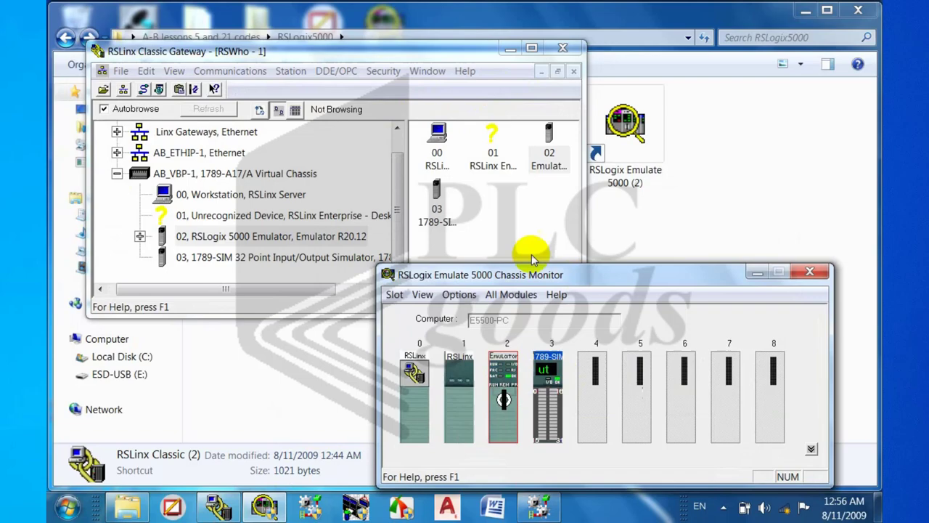
click(436, 209)
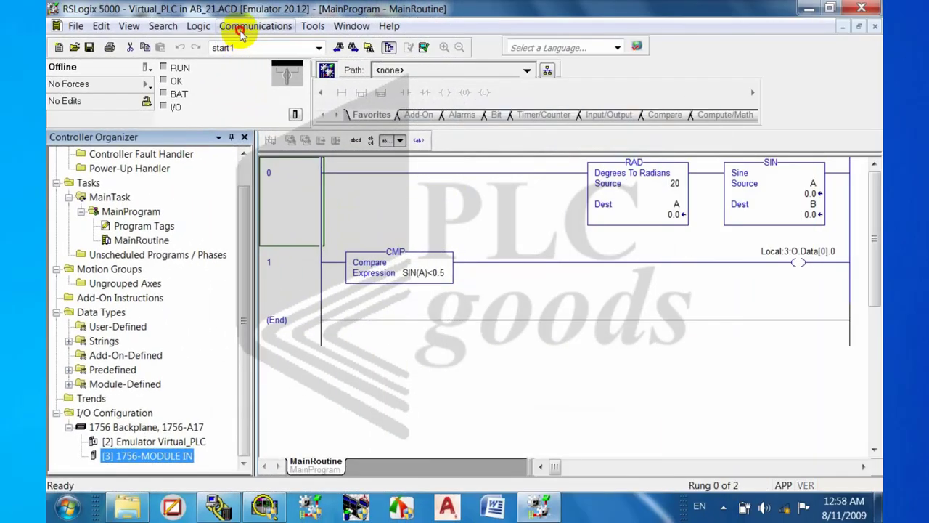
Set the project path to the AB_VBP-1 slot 02 emulator and download Virtual_PLC to it
click(240, 29)
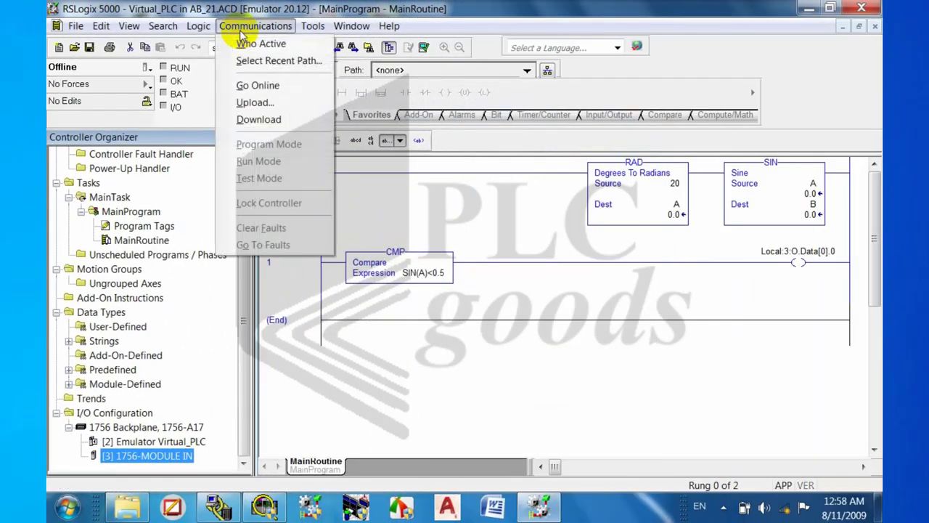
click(249, 45)
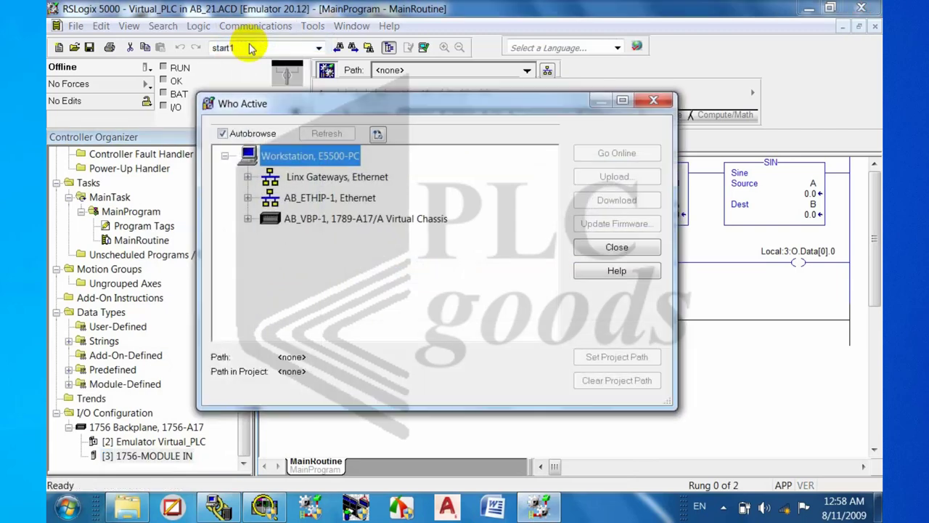
click(273, 225)
click(248, 218)
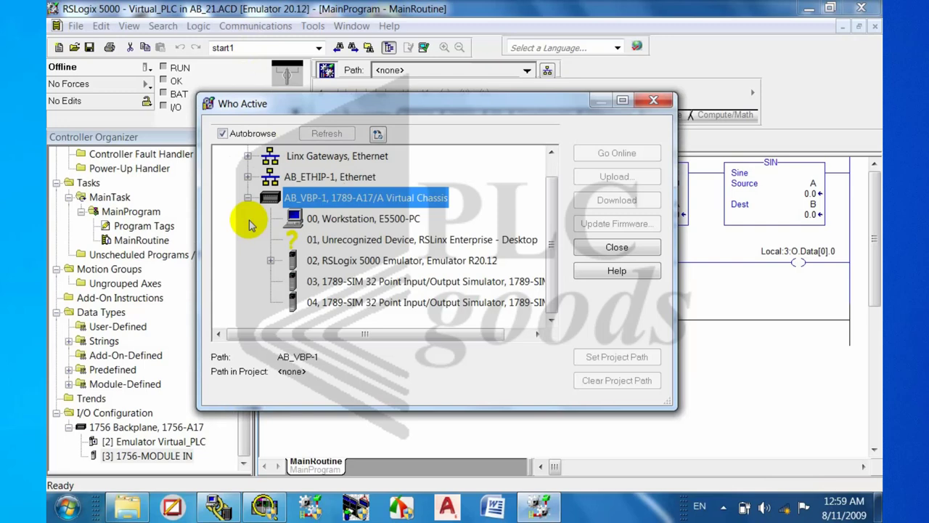
click(319, 263)
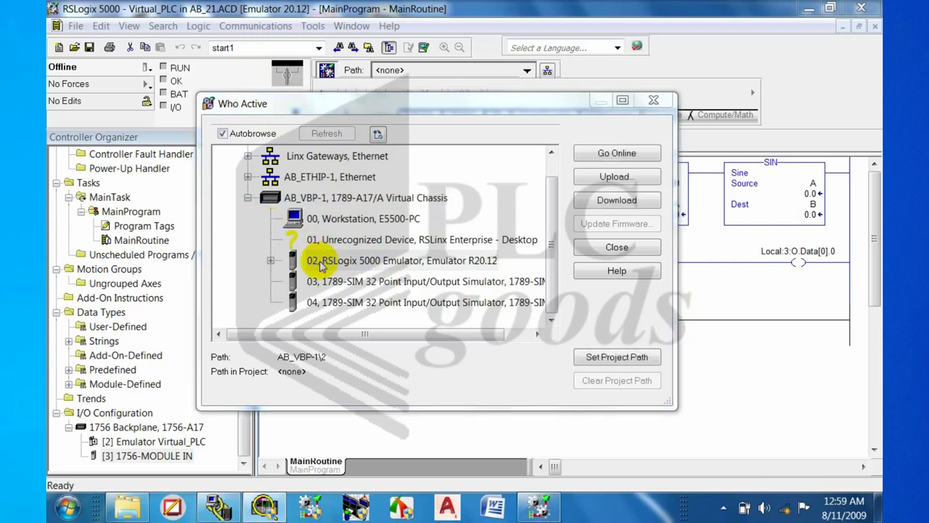
click(595, 357)
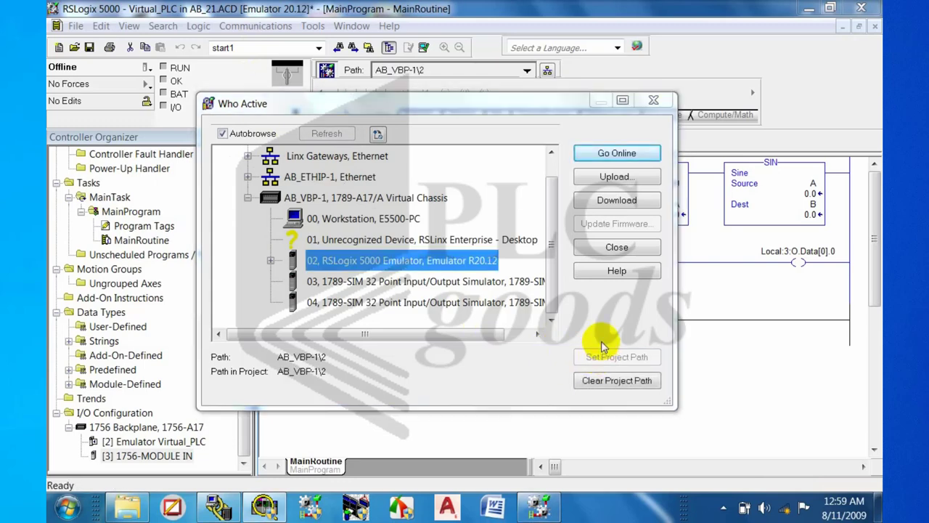
click(599, 205)
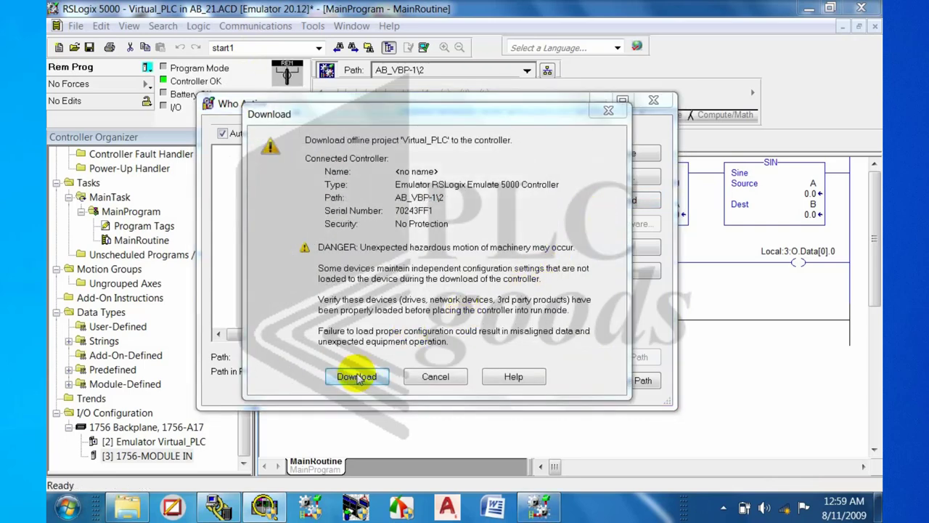
click(355, 377)
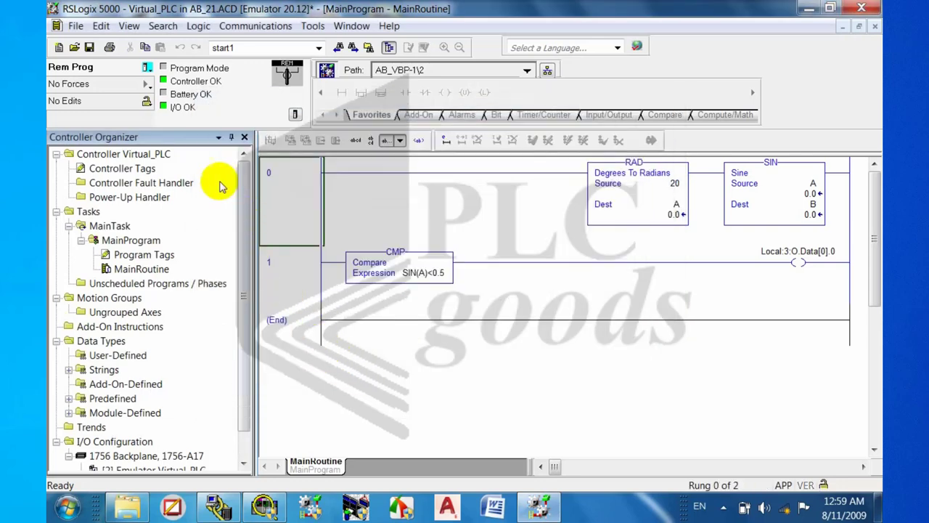
Switch the controller to Remote Run mode
click(149, 70)
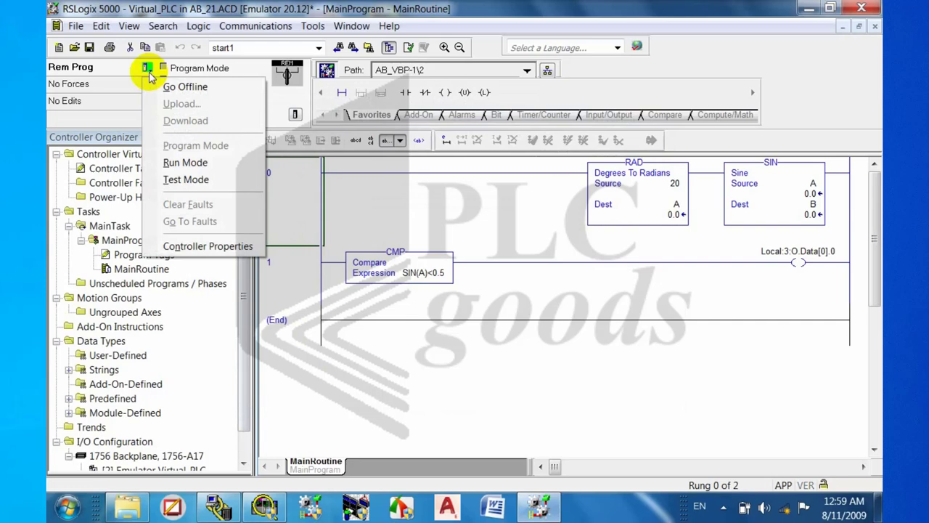
click(178, 163)
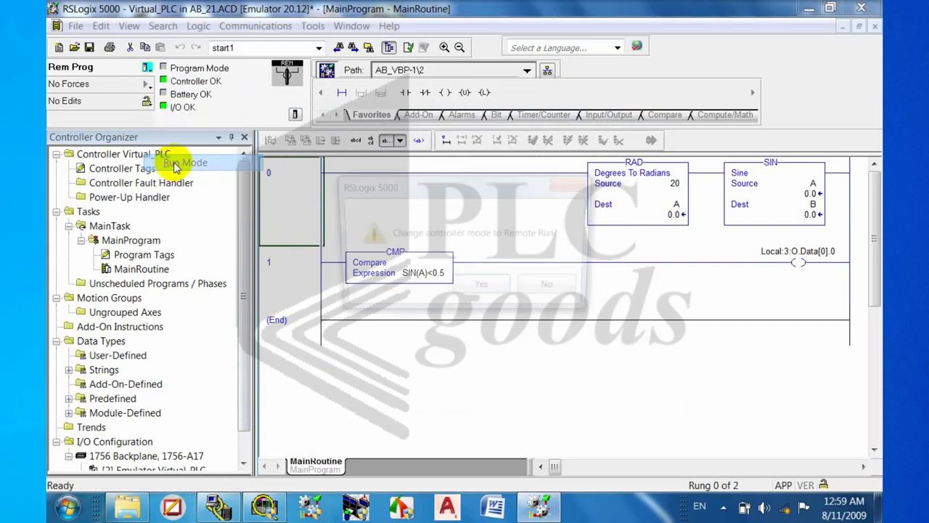
click(479, 288)
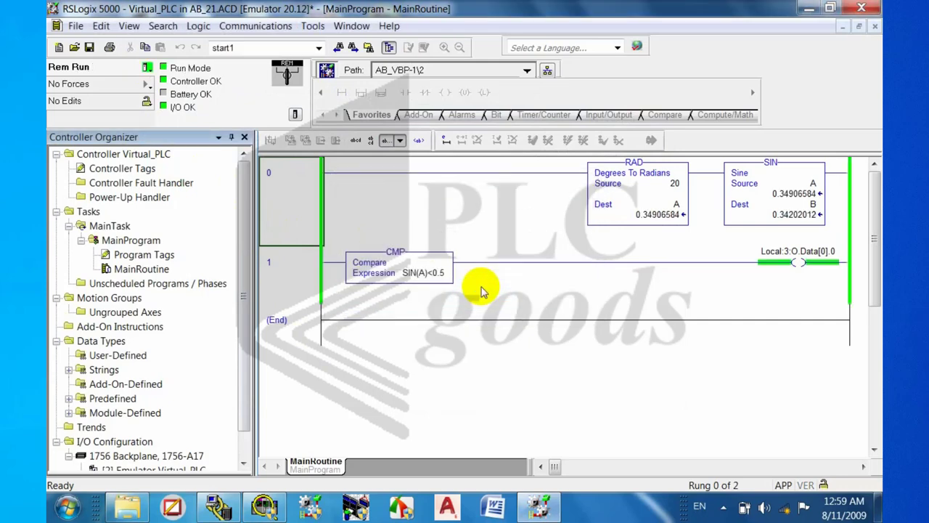
Check the slot 3 simulator's I/O data and the RAD rung's live values
click(798, 261)
click(538, 506)
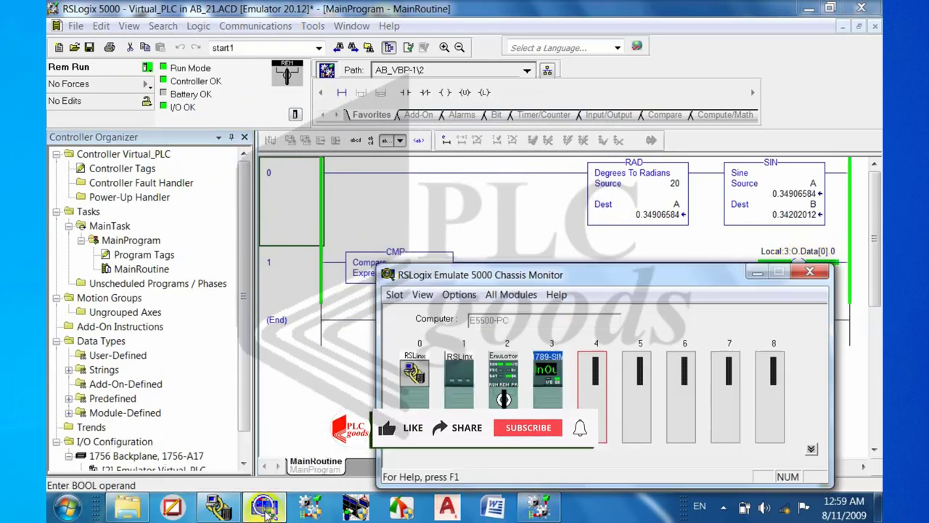
double_click(548, 381)
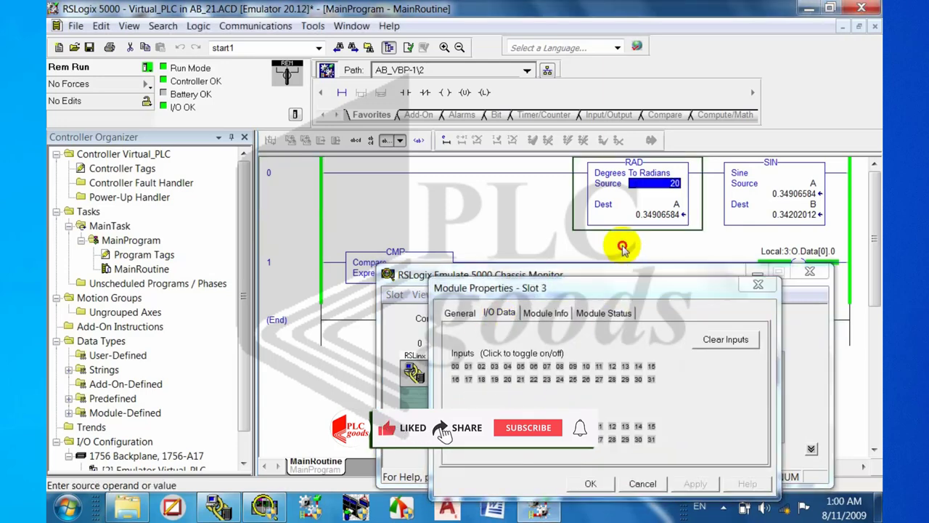
key(Escape)
drag(685, 275, 654, 316)
click(663, 224)
mouse_move(674, 219)
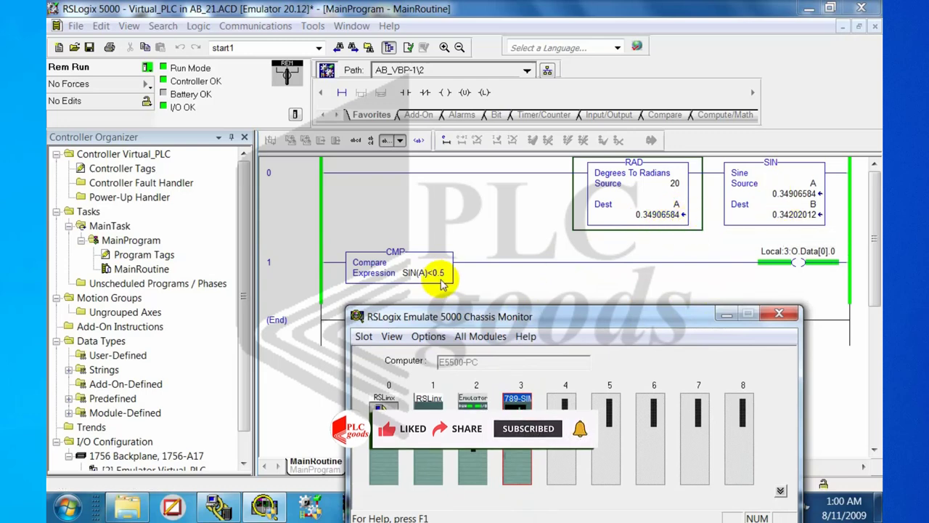
Change the RAD source to 90 offline, then save and verify the project
click(675, 185)
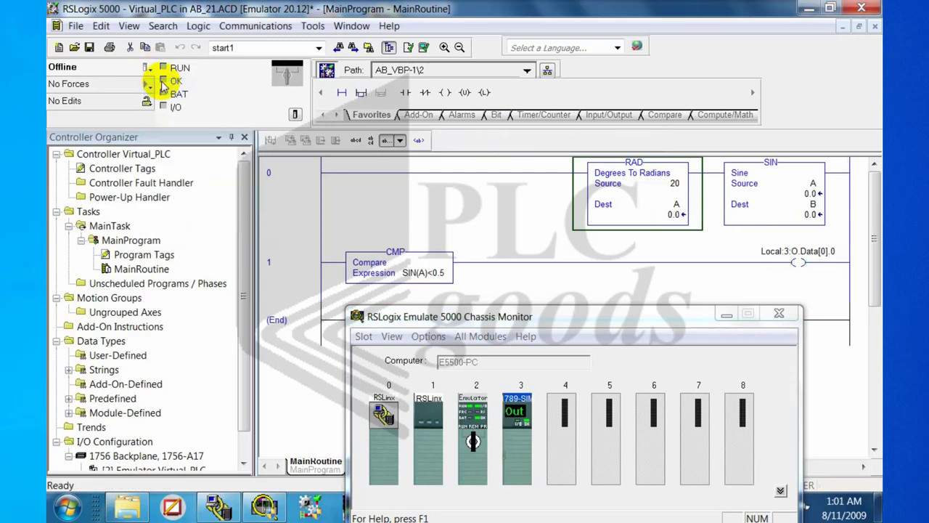
double_click(675, 185)
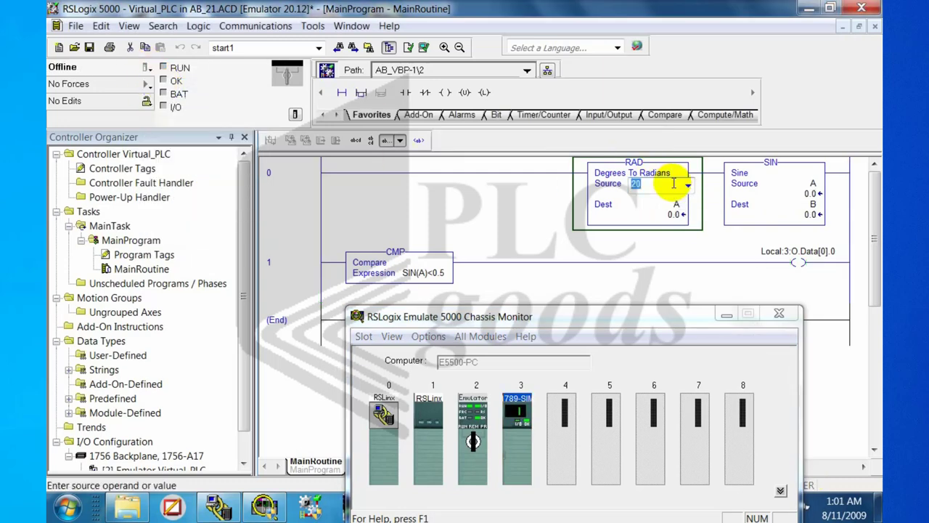
text(90)
click(535, 201)
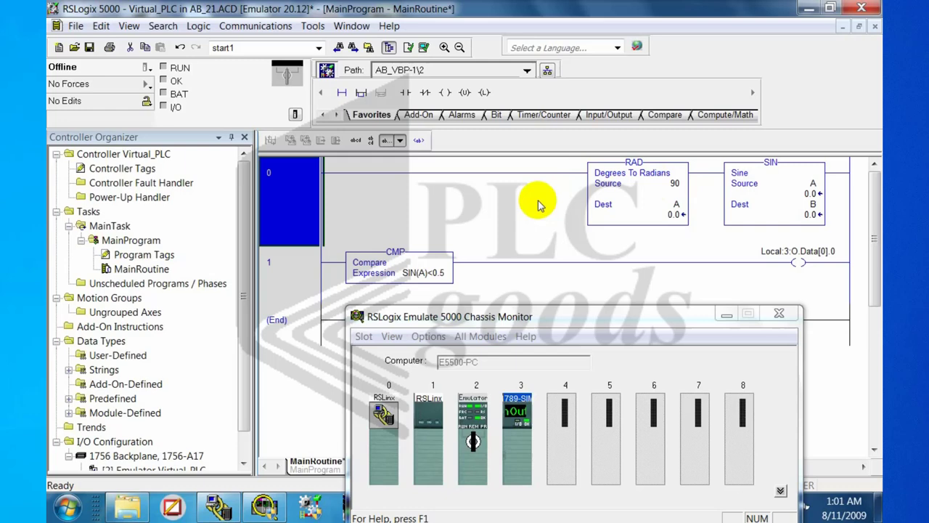
click(91, 47)
click(408, 47)
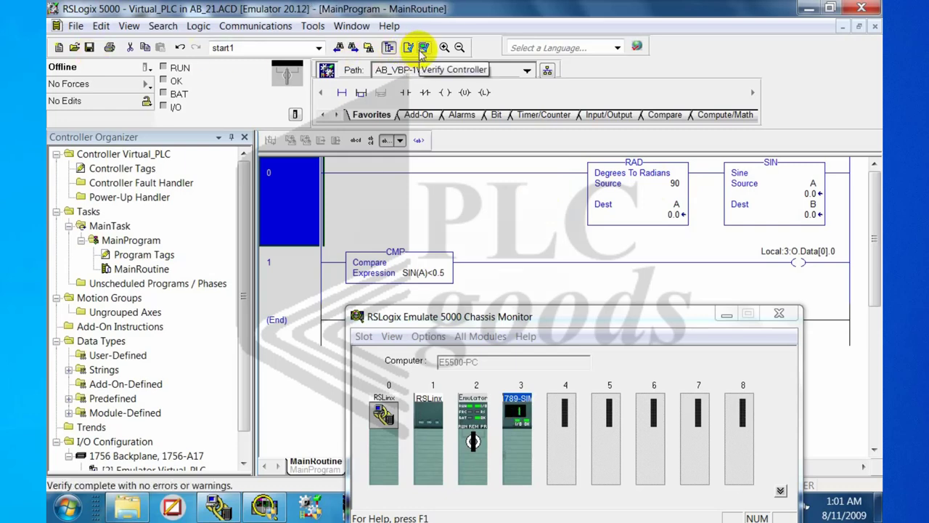
Download the source-90 program and return the controller to Run mode
click(256, 25)
click(249, 138)
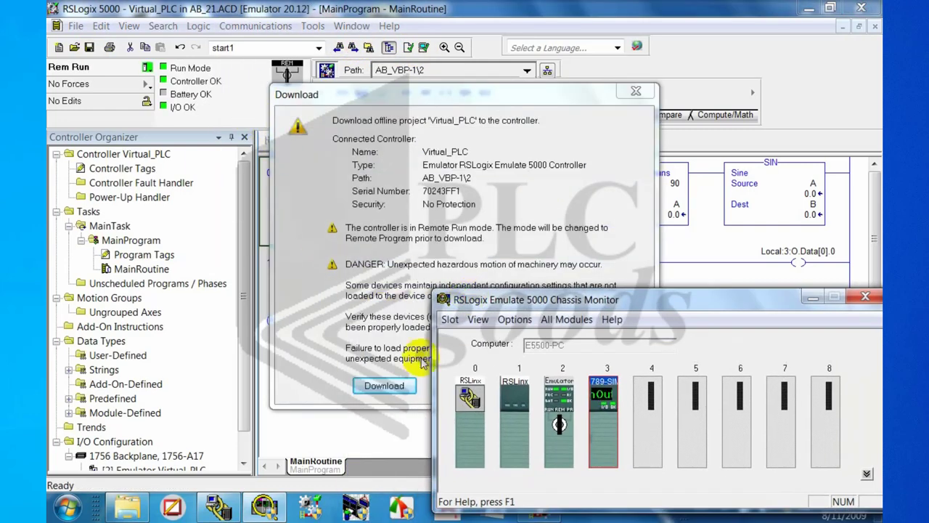
click(384, 385)
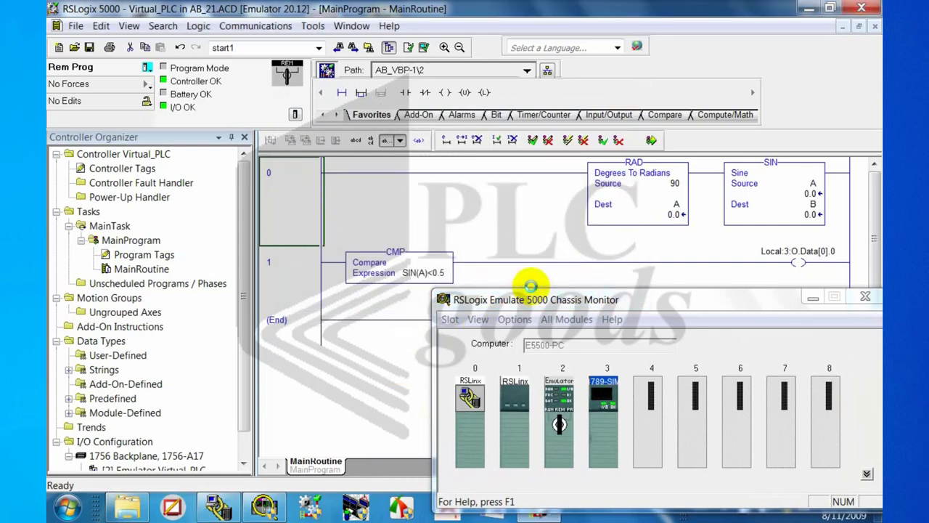
click(145, 68)
click(148, 70)
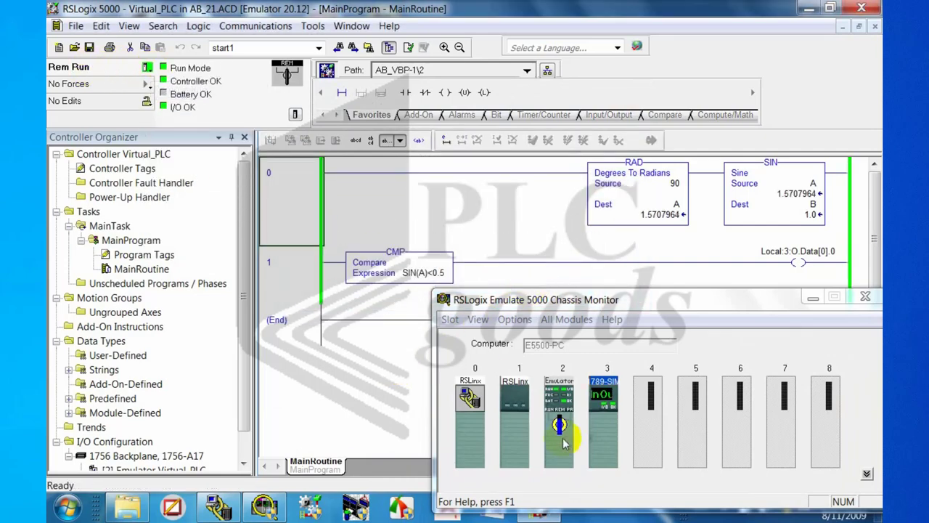
drag(586, 300, 455, 310)
click(646, 204)
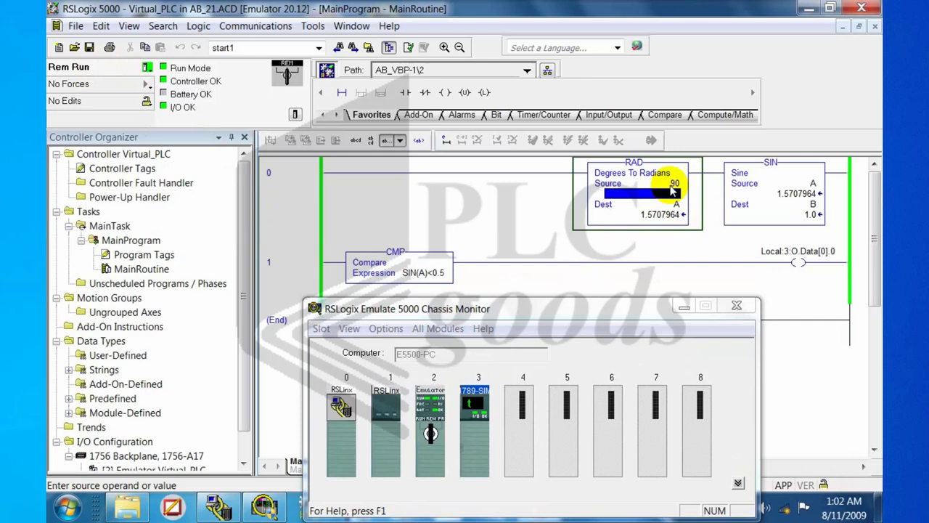
Go offline again, change the RAD source to 10, and save
click(147, 67)
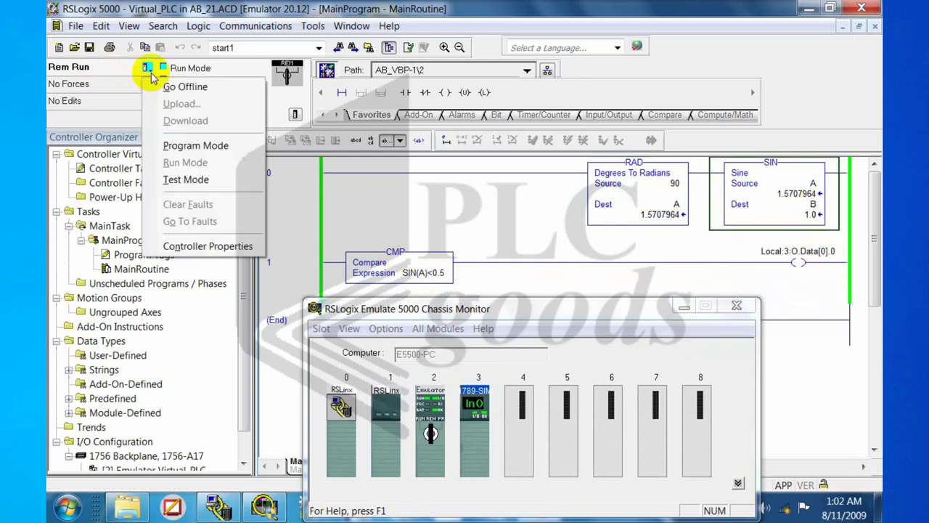
click(181, 82)
click(674, 182)
click(673, 183)
text(10)
key(Return)
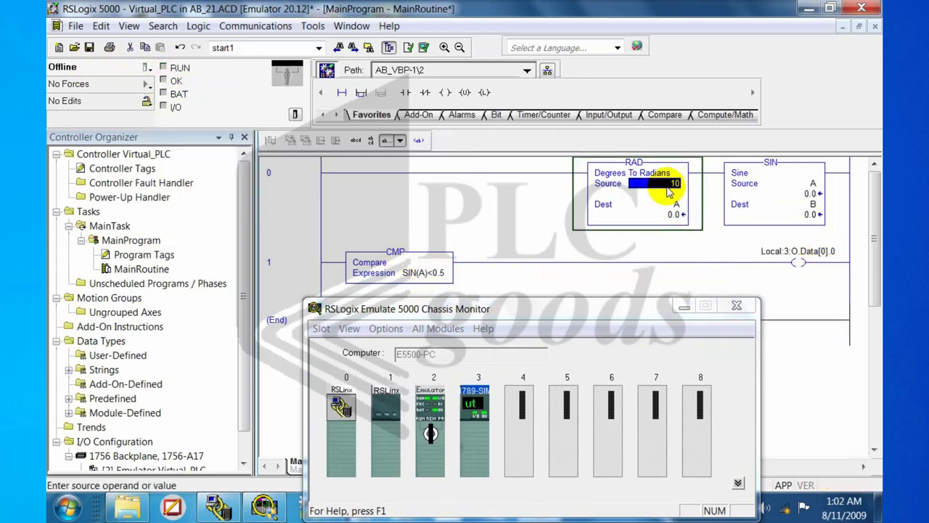
click(89, 47)
Download the source-10 program, return to Remote Run, and view the slot 3 simulator's I/O bits
click(424, 47)
click(256, 26)
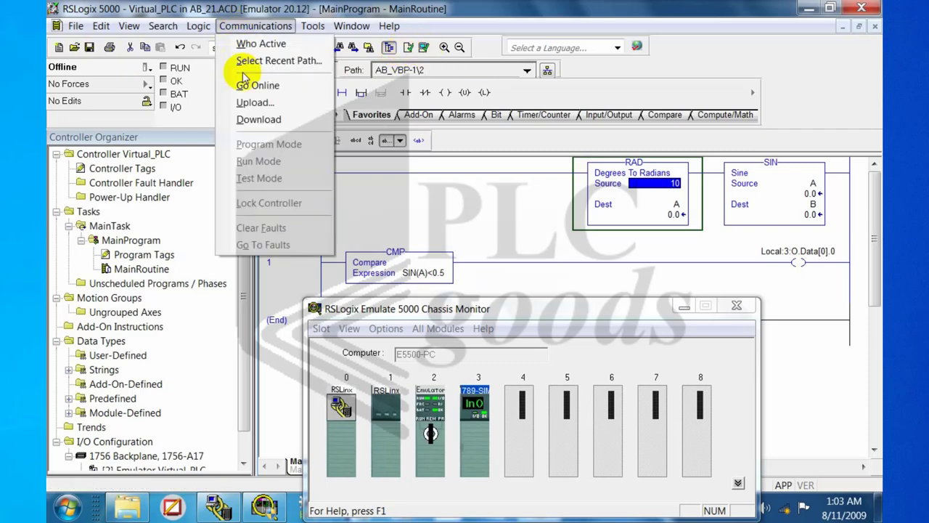
click(245, 118)
click(221, 351)
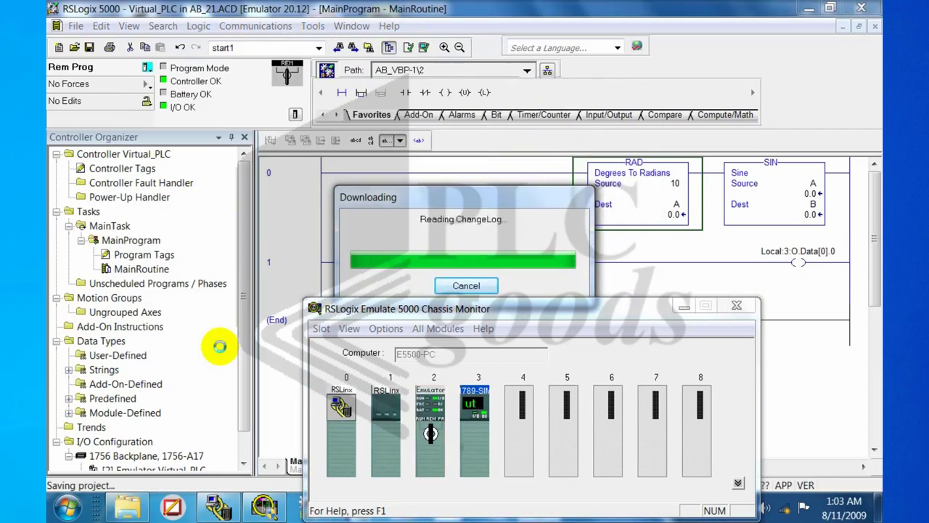
click(529, 290)
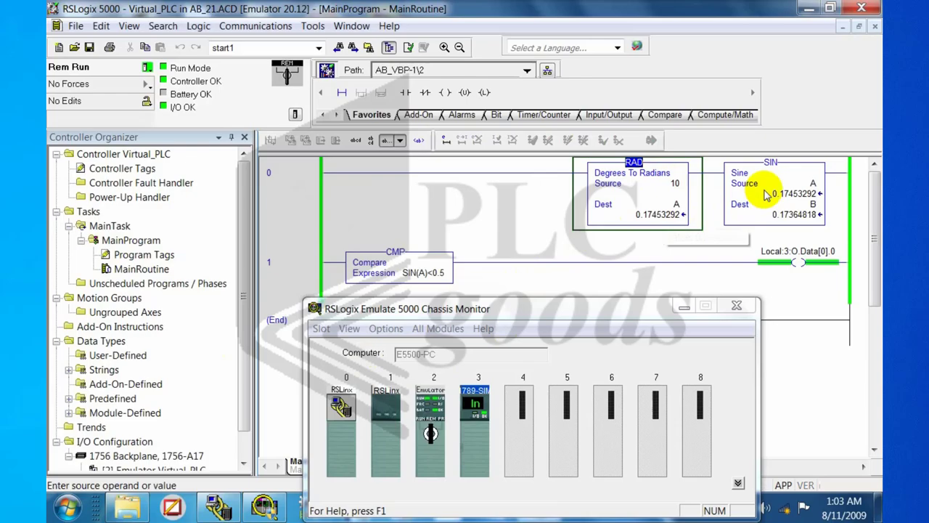
double_click(481, 429)
click(425, 271)
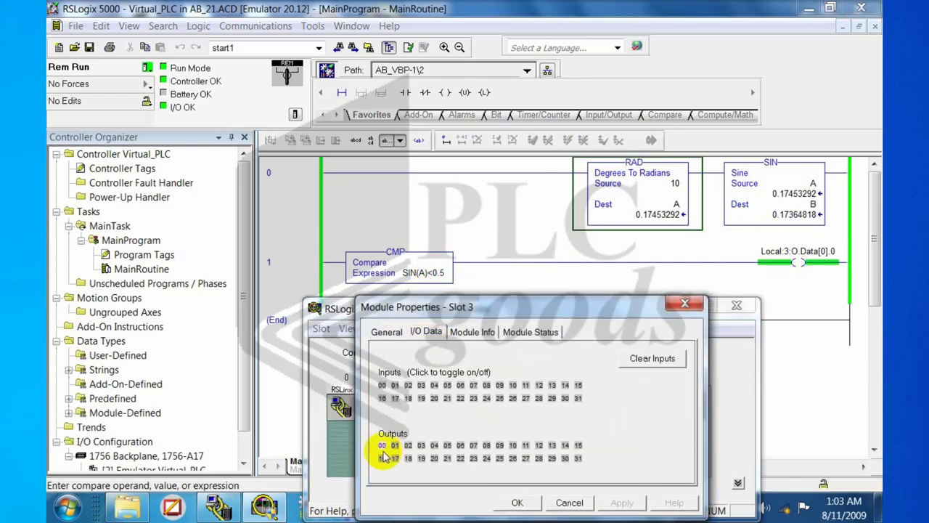